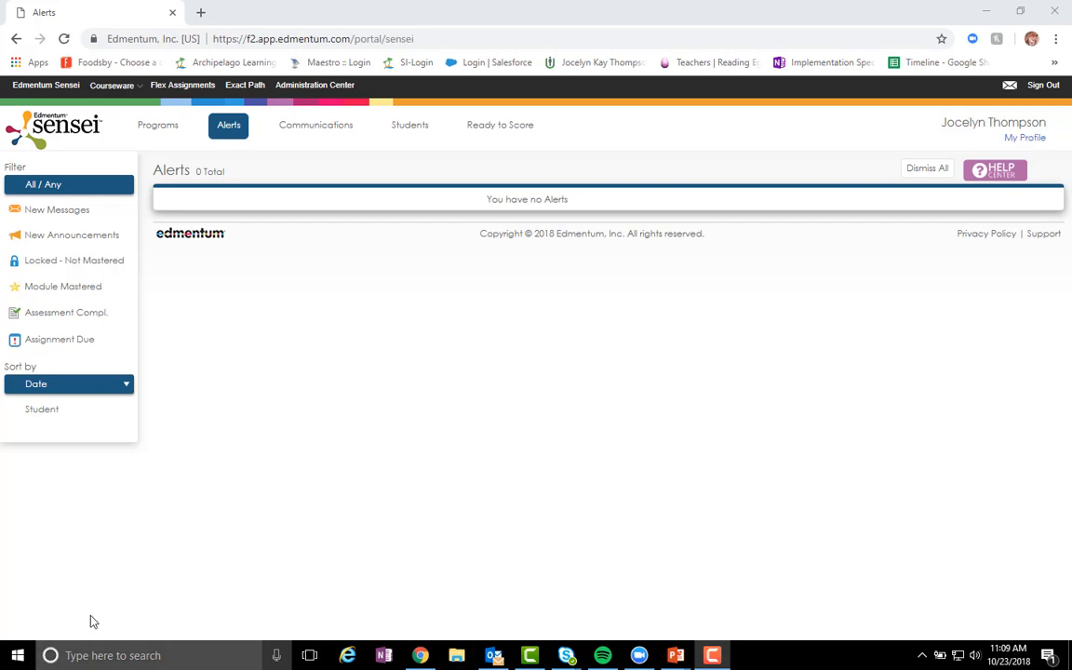
Open Flex Assignments and start a new Flex class named "Period 3 English Extra Assignments".
{"action": "left_click", "coordinate": [186, 90]}
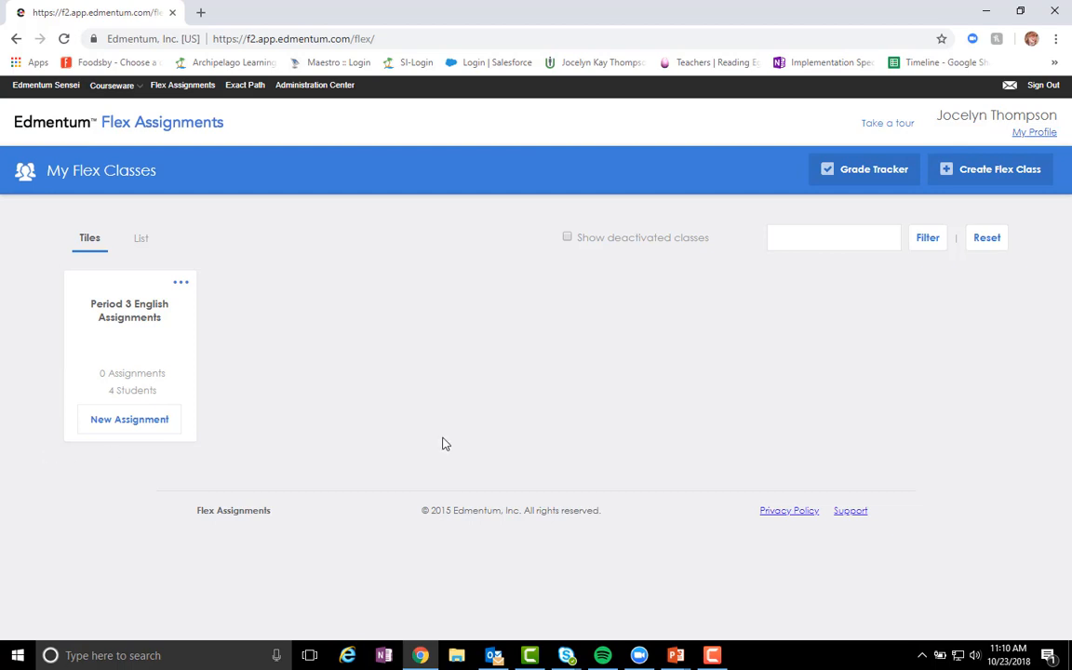
{"action": "left_click", "coordinate": [986, 175]}
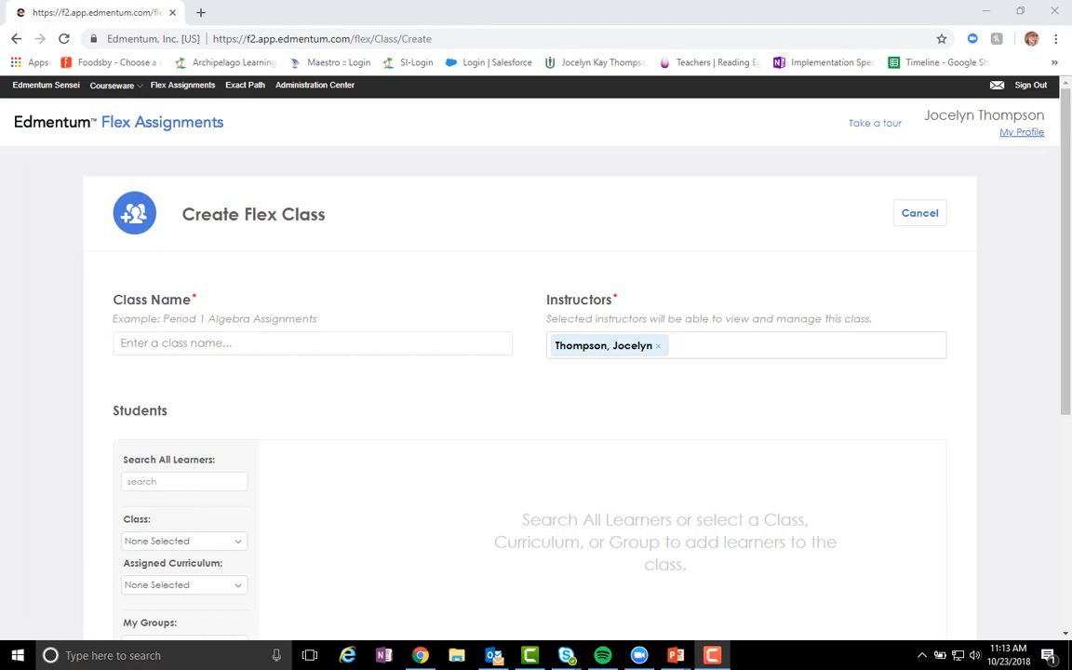
{"action": "left_click", "coordinate": [342, 348]}
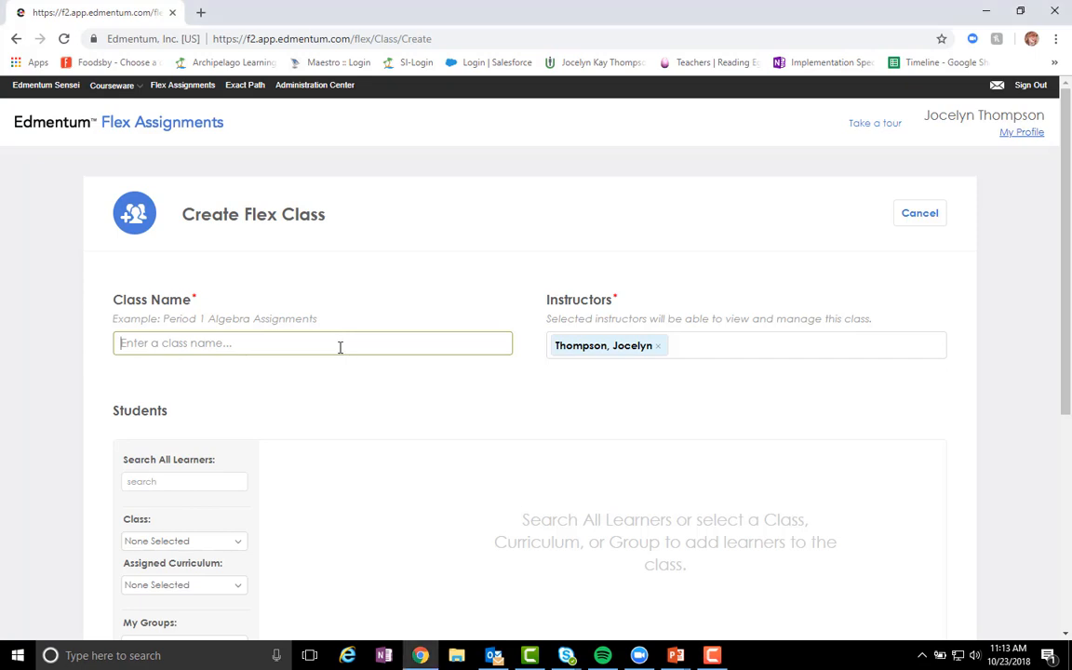
{"action": "type", "text": "Period 3 Engl"}
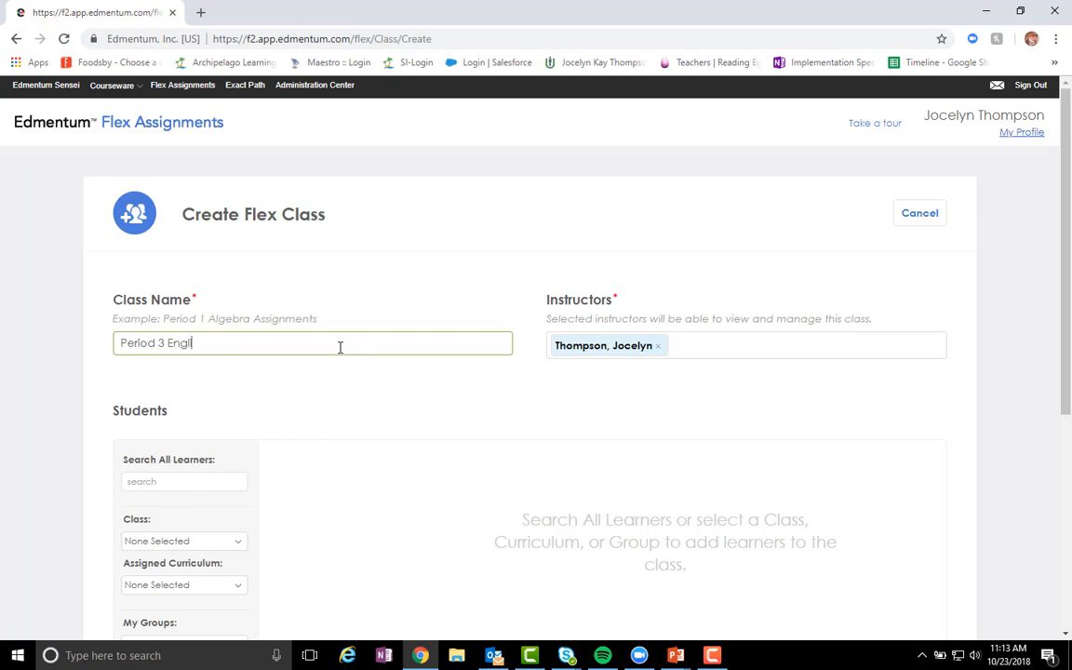
{"action": "type", "text": "ish Extra Assignments"}
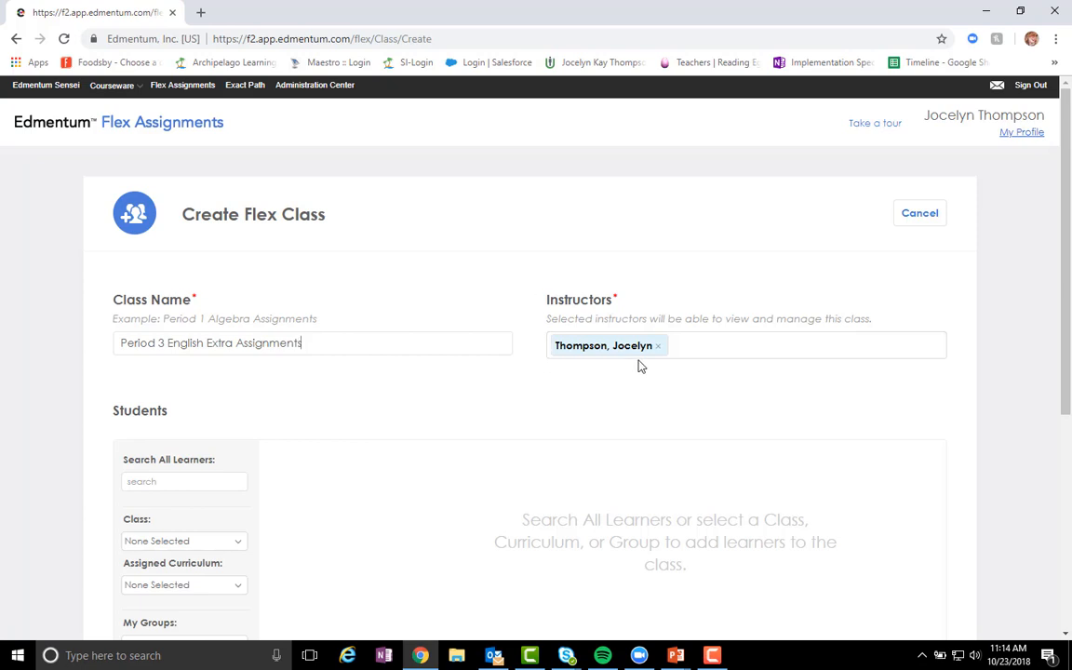
Search all learners by a student's first name, add each of the four matching students, and create the Flex class.
{"action": "scroll", "coordinate": [375, 452], "scroll_direction": "down", "scroll_amount": 1}
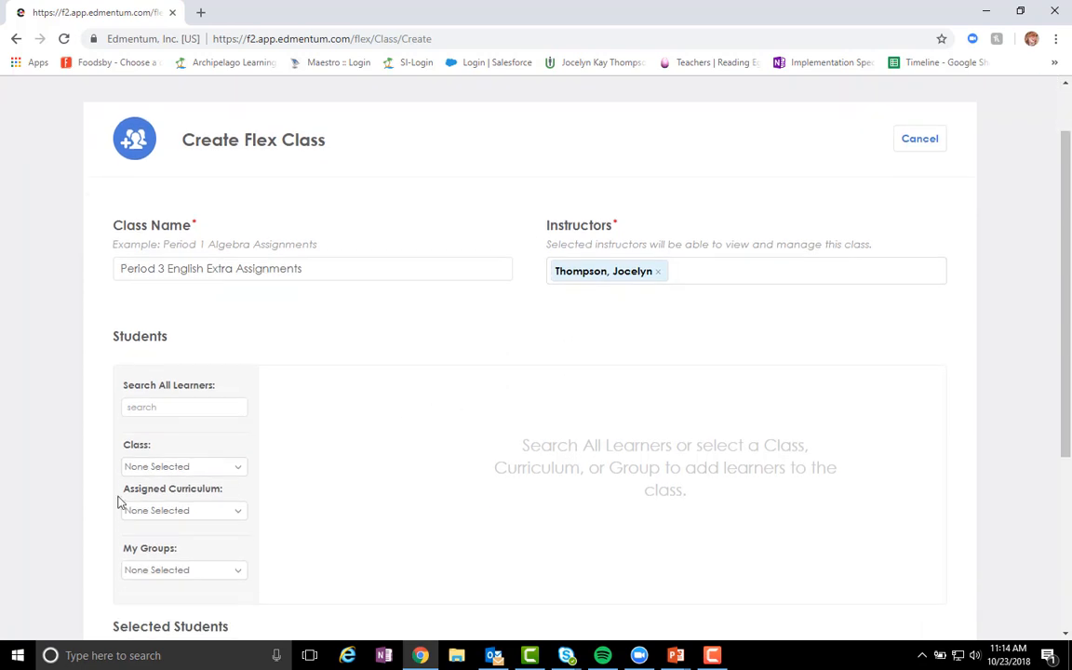
{"action": "scroll", "coordinate": [135, 426], "scroll_direction": "down", "scroll_amount": 2}
{"action": "left_click", "coordinate": [185, 261]}
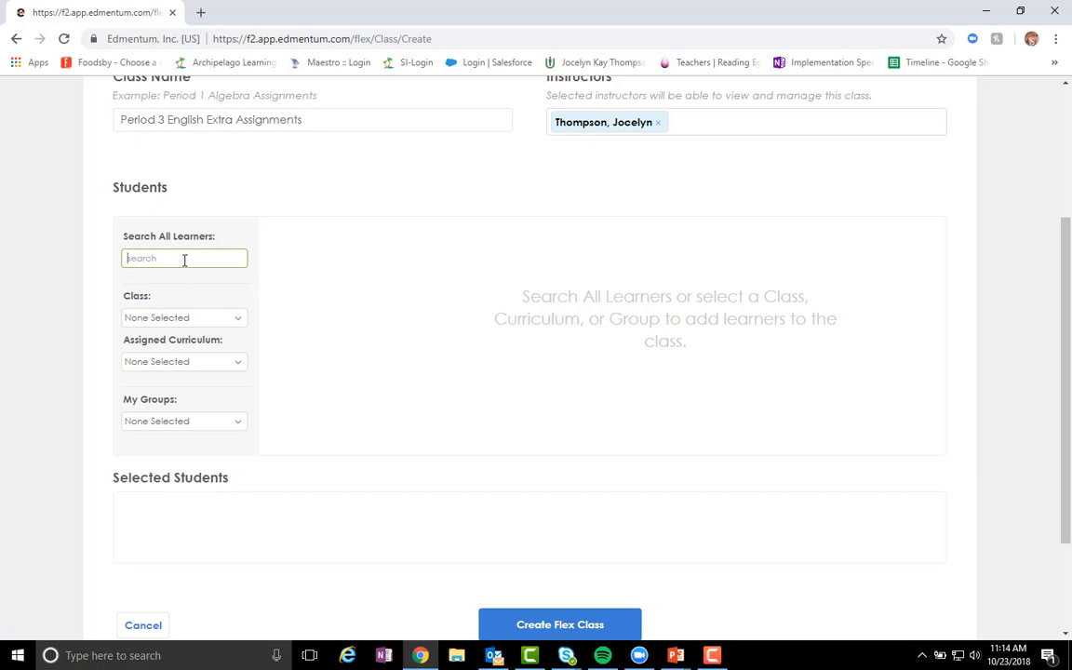
{"action": "type", "text": "Eli"}
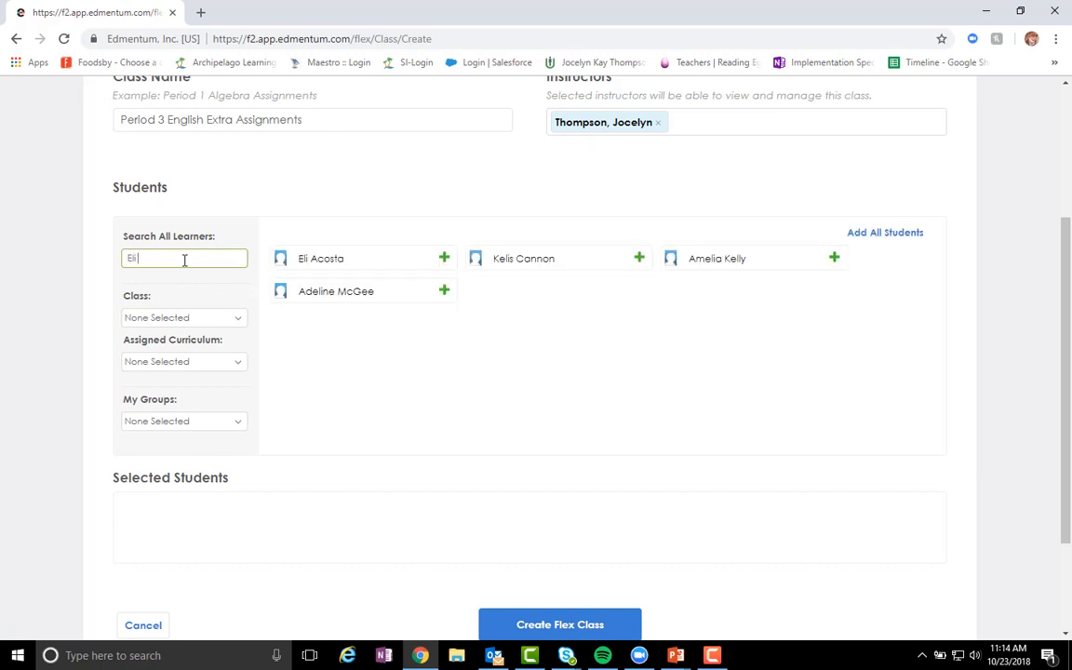
{"action": "left_click", "coordinate": [443, 257]}
{"action": "left_click", "coordinate": [638, 257]}
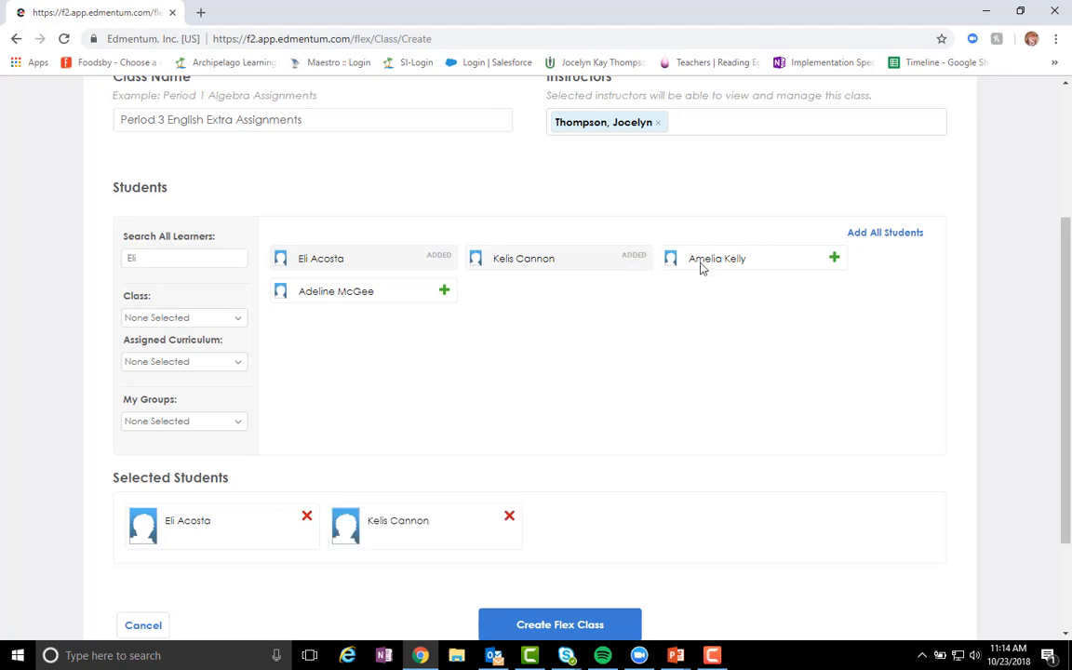
{"action": "left_click", "coordinate": [834, 259]}
{"action": "left_click", "coordinate": [444, 290]}
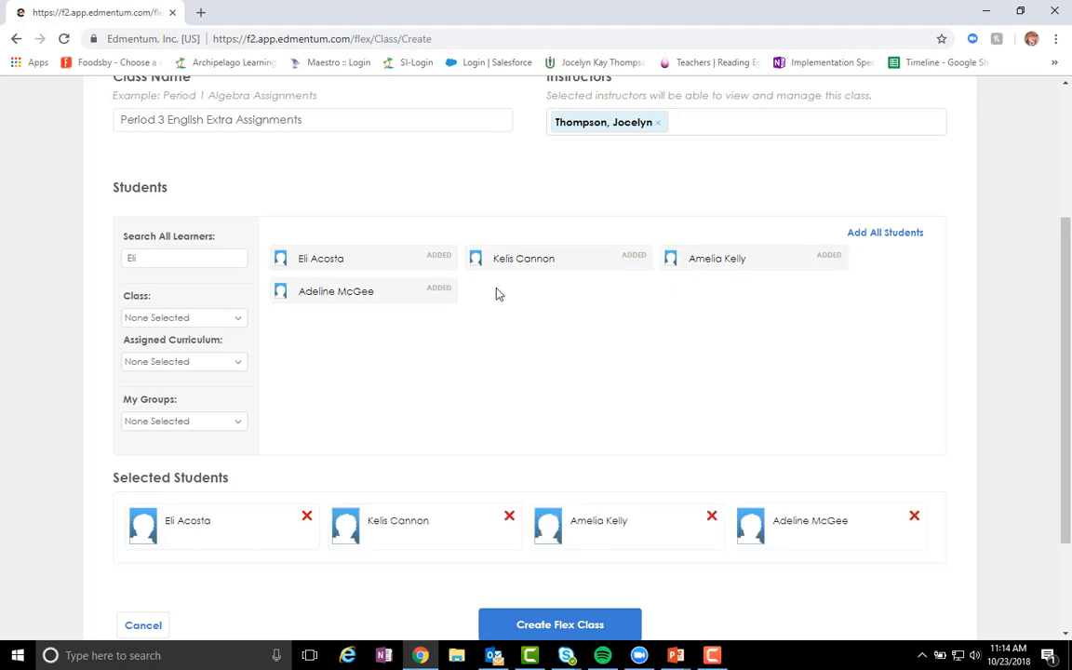
{"action": "scroll", "coordinate": [562, 318], "scroll_direction": "down", "scroll_amount": 3}
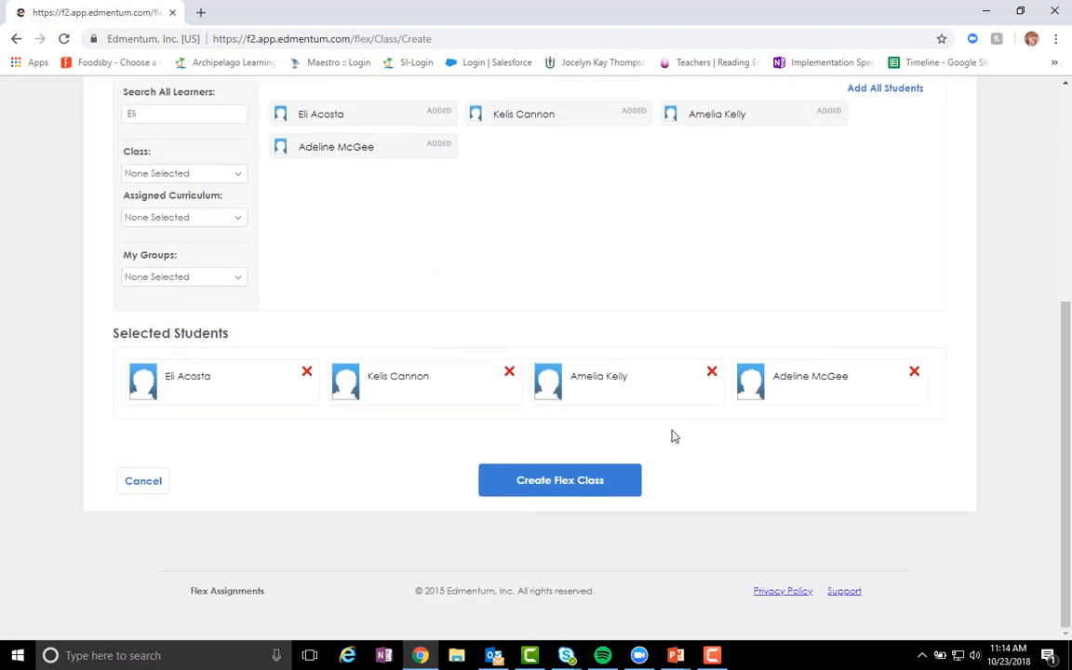
{"action": "left_click", "coordinate": [560, 481]}
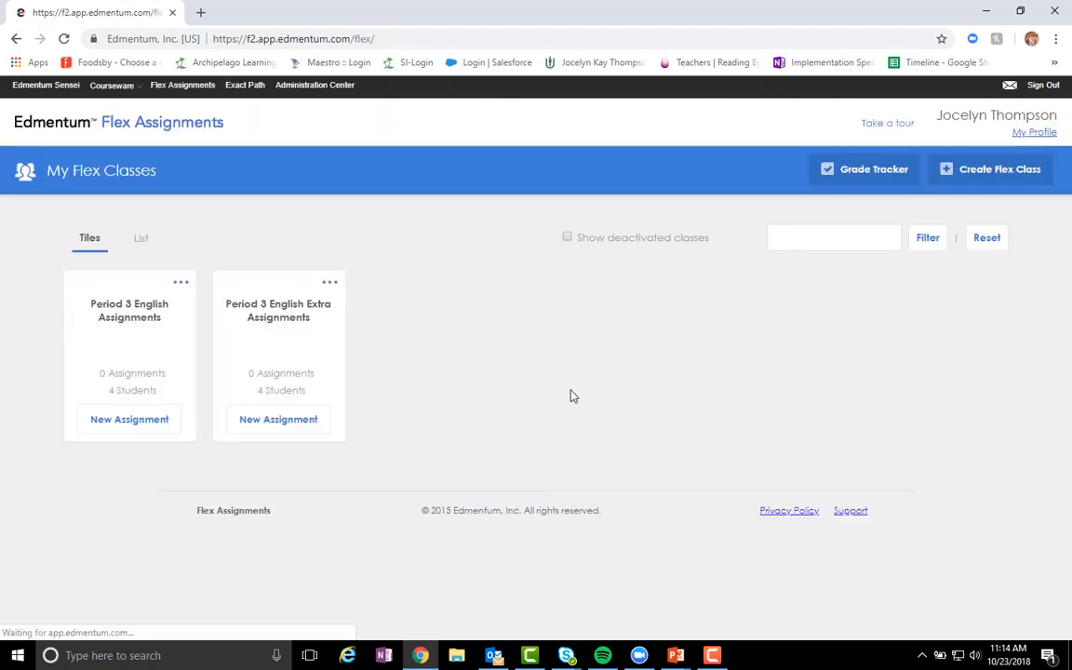
Start a new assignment in the Period 3 English Extra Assignments class and name it "English Assignment 10/23".
{"action": "left_click", "coordinate": [251, 424]}
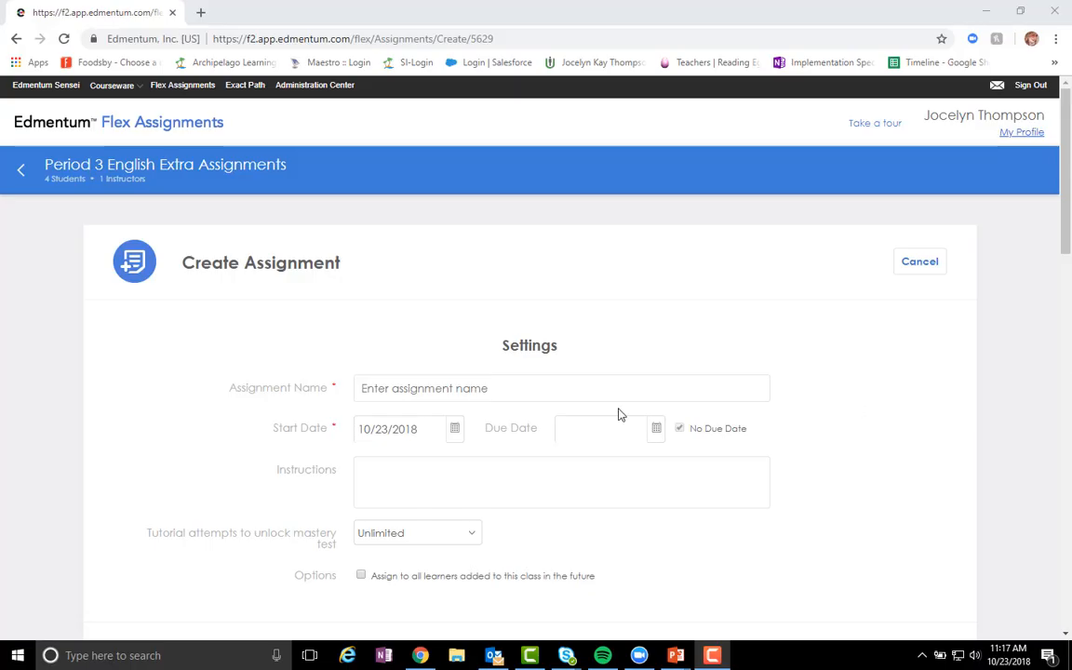
{"action": "left_click", "coordinate": [628, 388]}
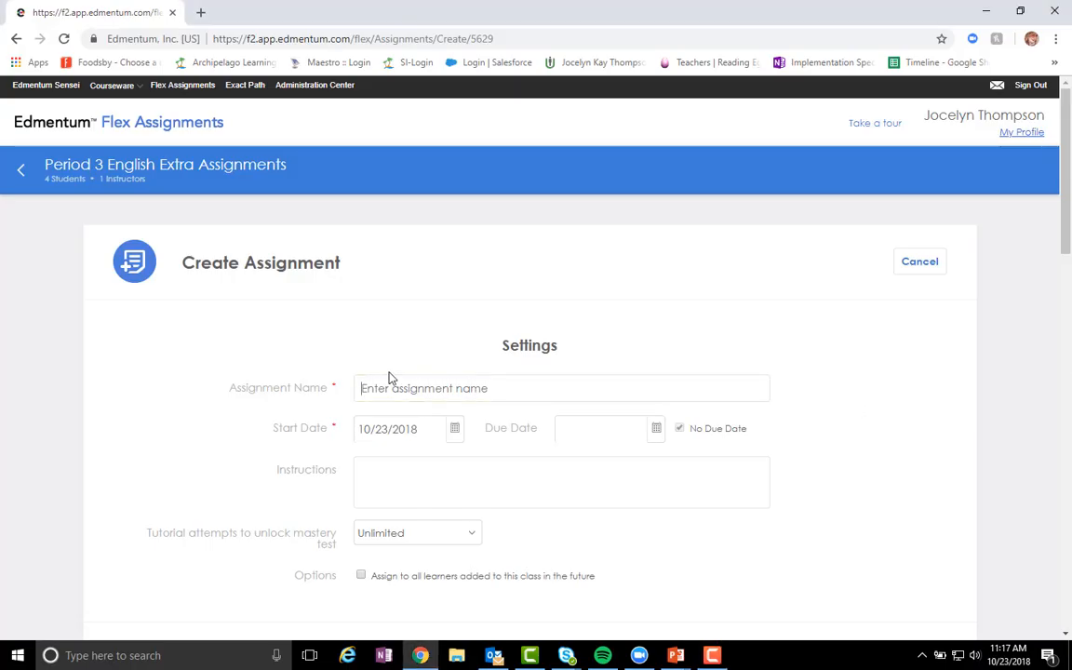
{"action": "type", "text": "English Ass"}
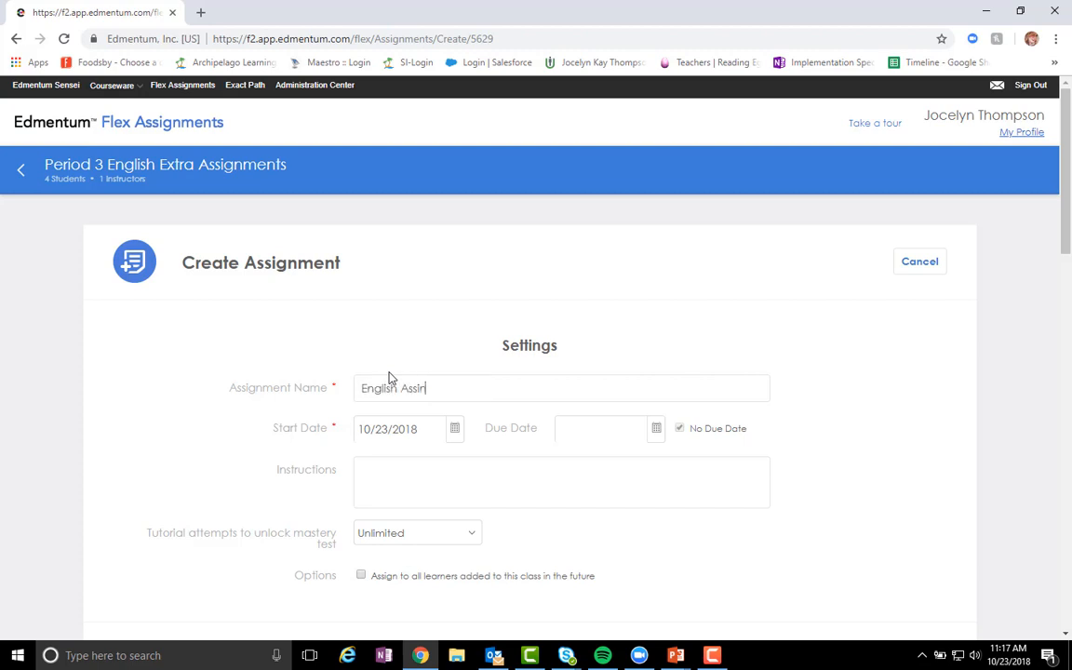
{"action": "type", "text": "ignment 10/23"}
Keep the assignment's start date at 10/23/2018 and set its due date to 10/31/2018.
{"action": "left_click", "coordinate": [426, 429]}
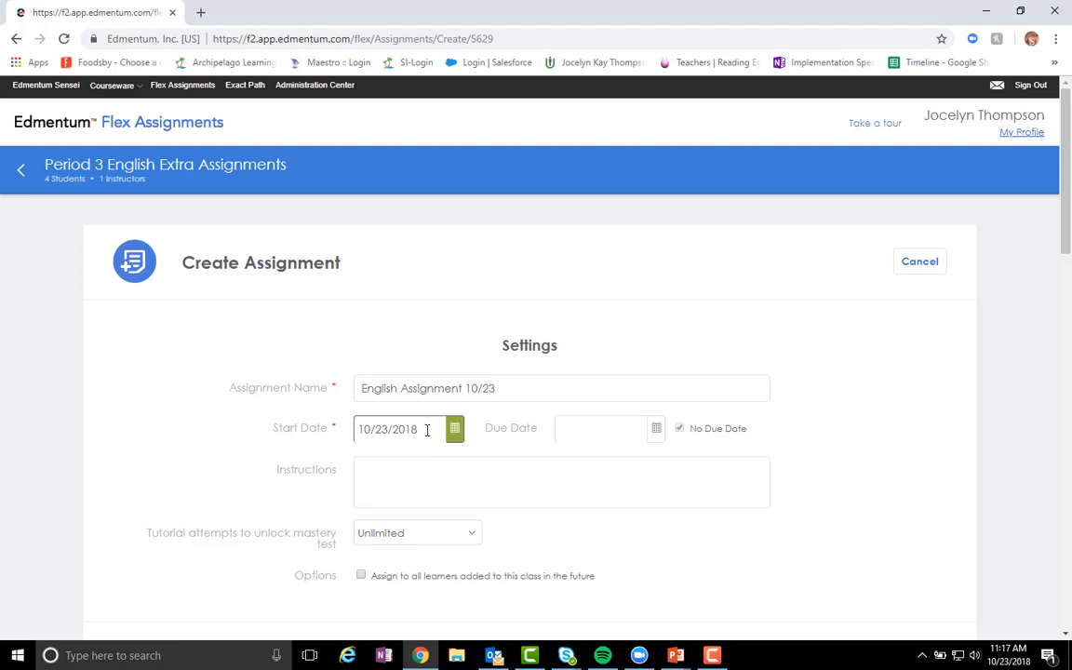
{"action": "left_click", "coordinate": [595, 428]}
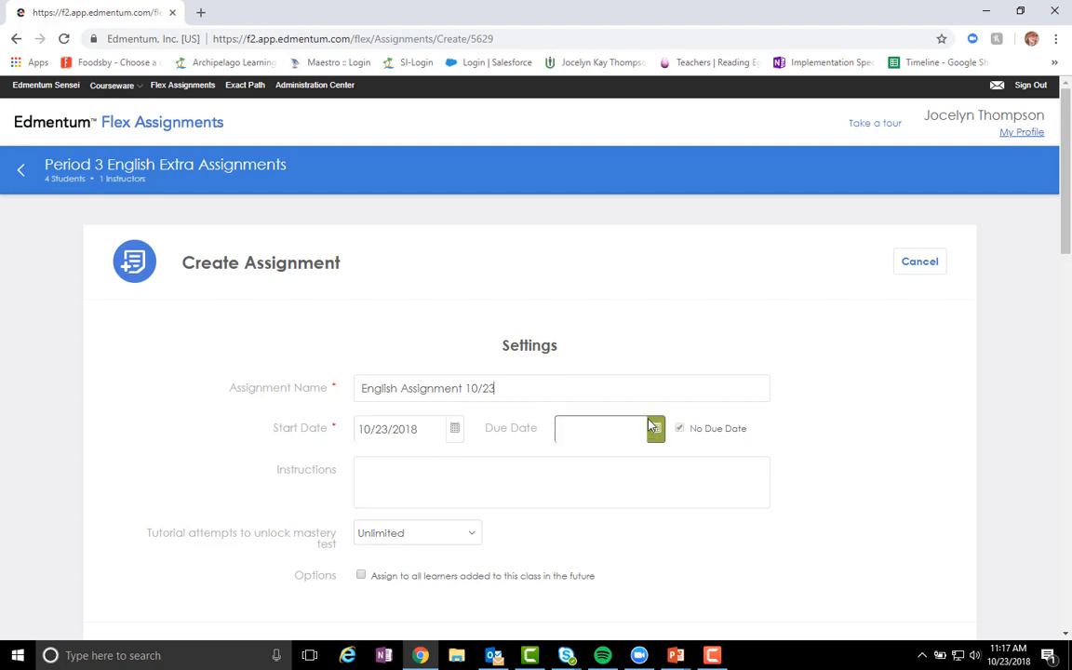
{"action": "left_click", "coordinate": [655, 427]}
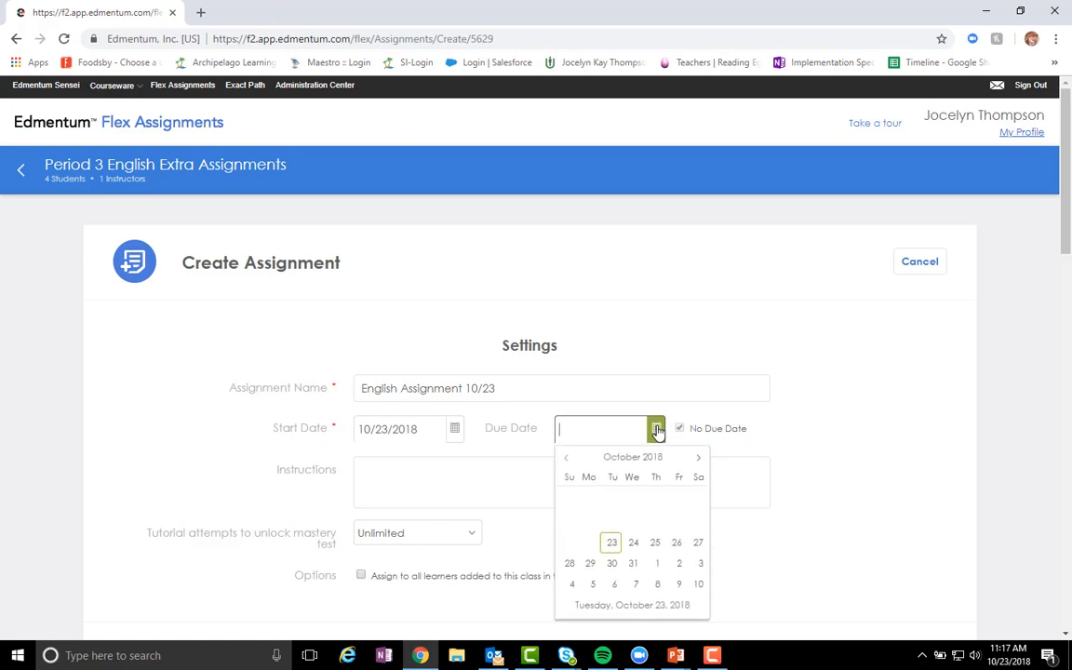
{"action": "left_click", "coordinate": [635, 566]}
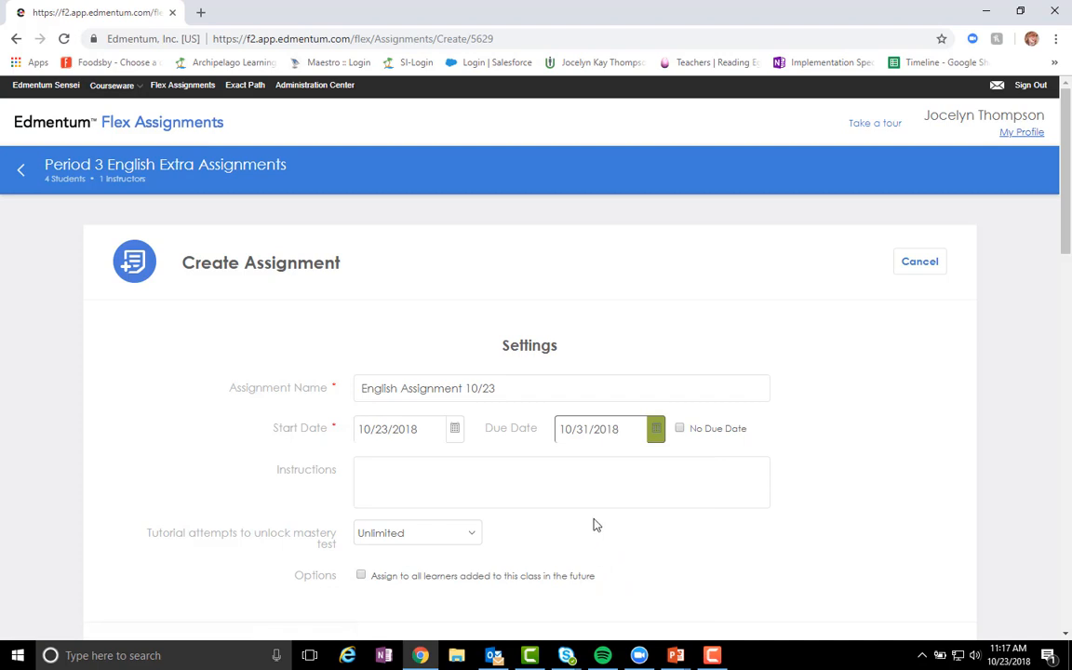
Leave the tutorial attempts at Unlimited and enable assigning to all learners added to this class in the future.
{"action": "scroll", "coordinate": [558, 484], "scroll_direction": "down", "scroll_amount": 1}
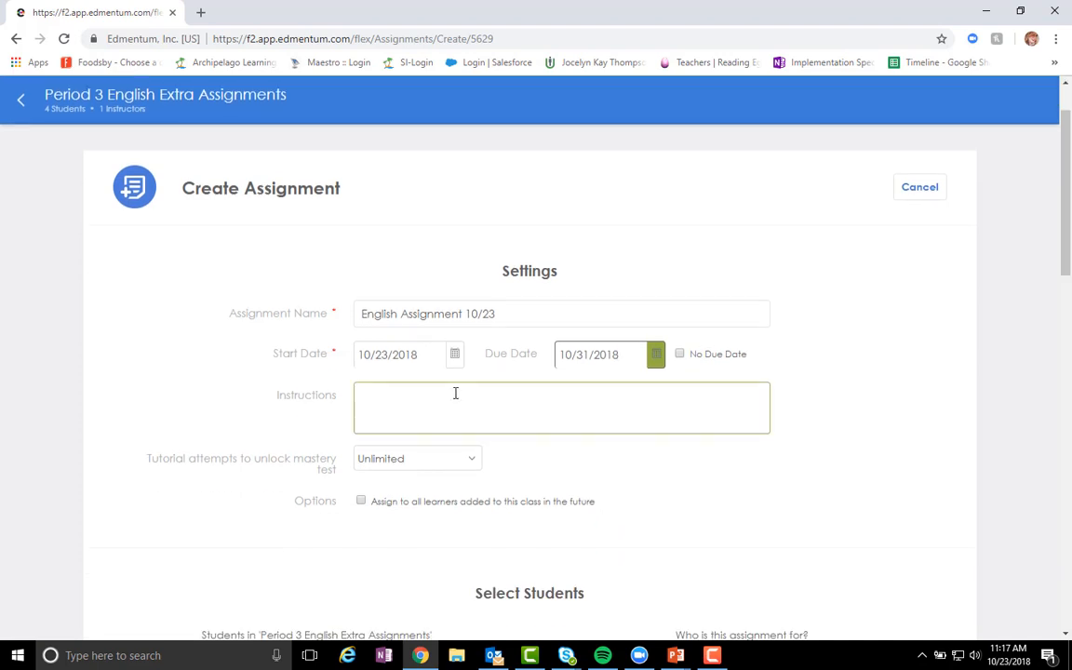
{"action": "scroll", "coordinate": [452, 391], "scroll_direction": "down", "scroll_amount": 1}
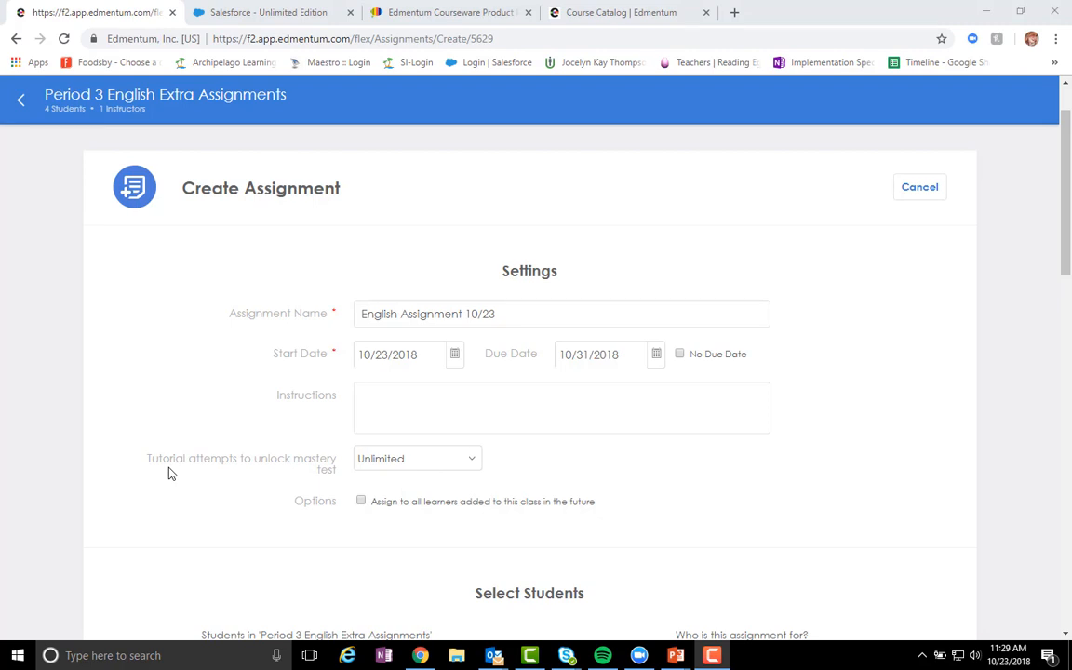
{"action": "left_click", "coordinate": [415, 470]}
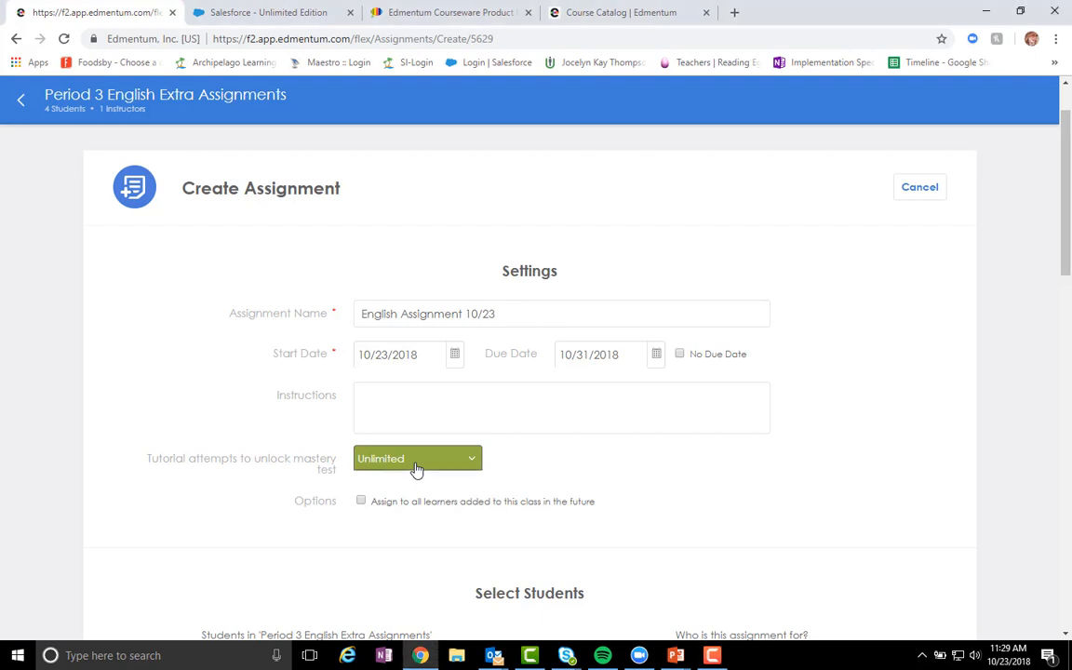
{"action": "left_click", "coordinate": [415, 470]}
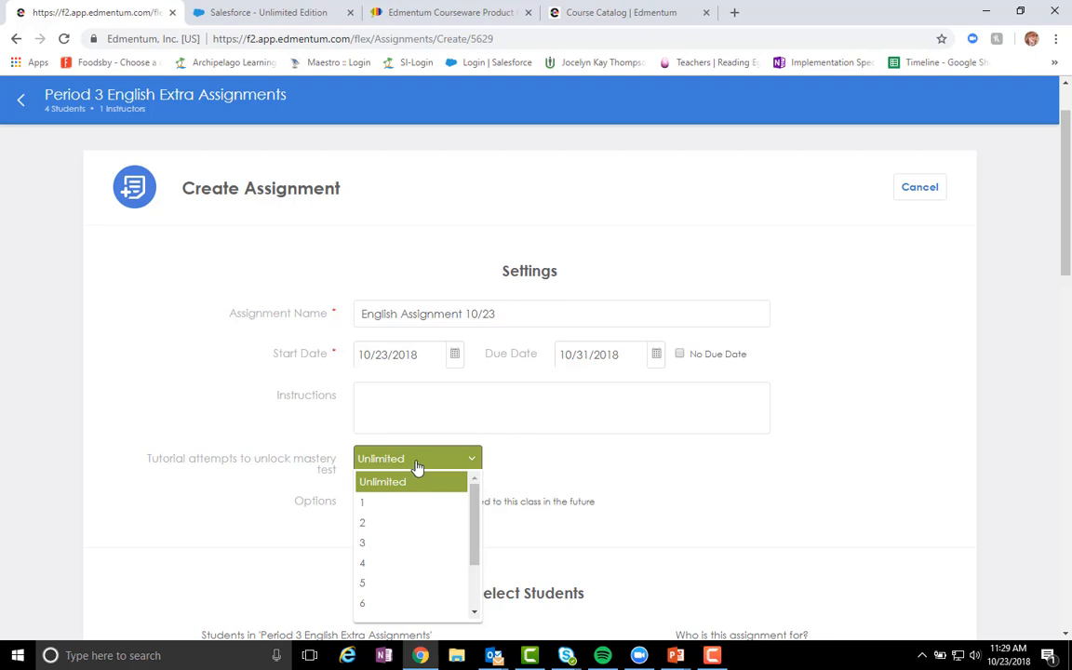
{"action": "left_click", "coordinate": [417, 467]}
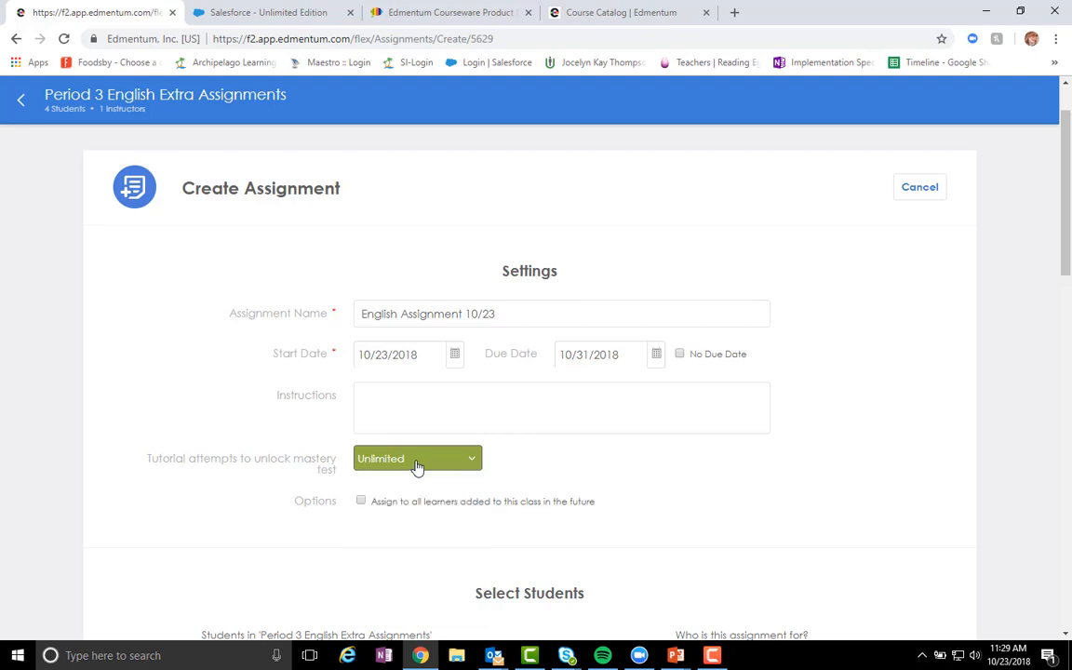
{"action": "left_click", "coordinate": [361, 501]}
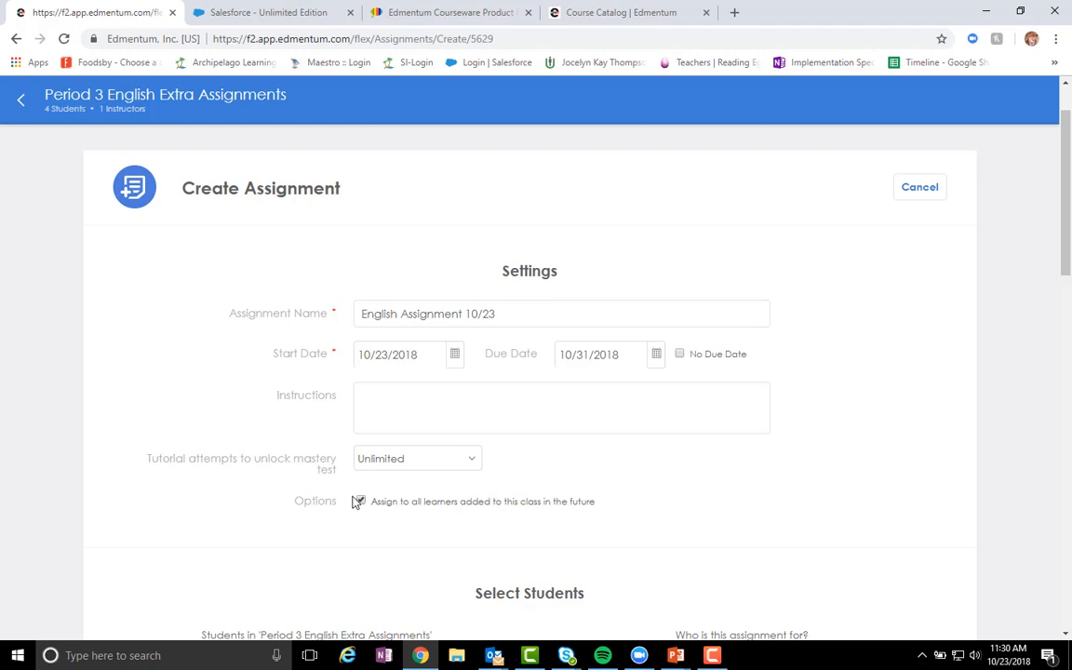
Add each of the class's four students individually to the assignment.
{"action": "scroll", "coordinate": [356, 501], "scroll_direction": "down", "scroll_amount": 1}
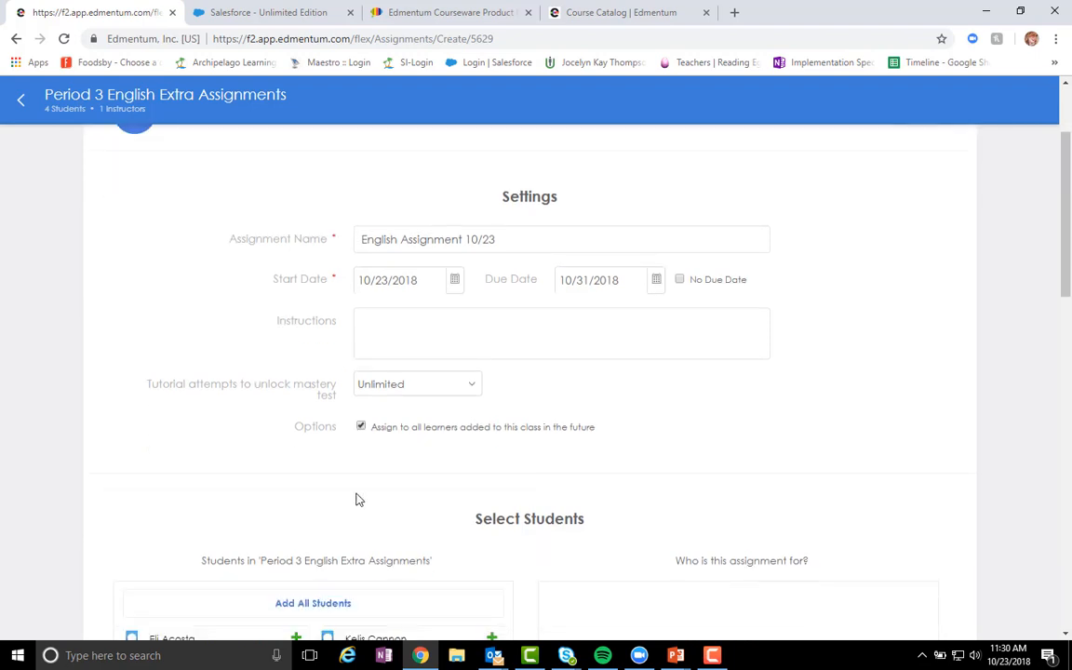
{"action": "scroll", "coordinate": [357, 500], "scroll_direction": "down", "scroll_amount": 4}
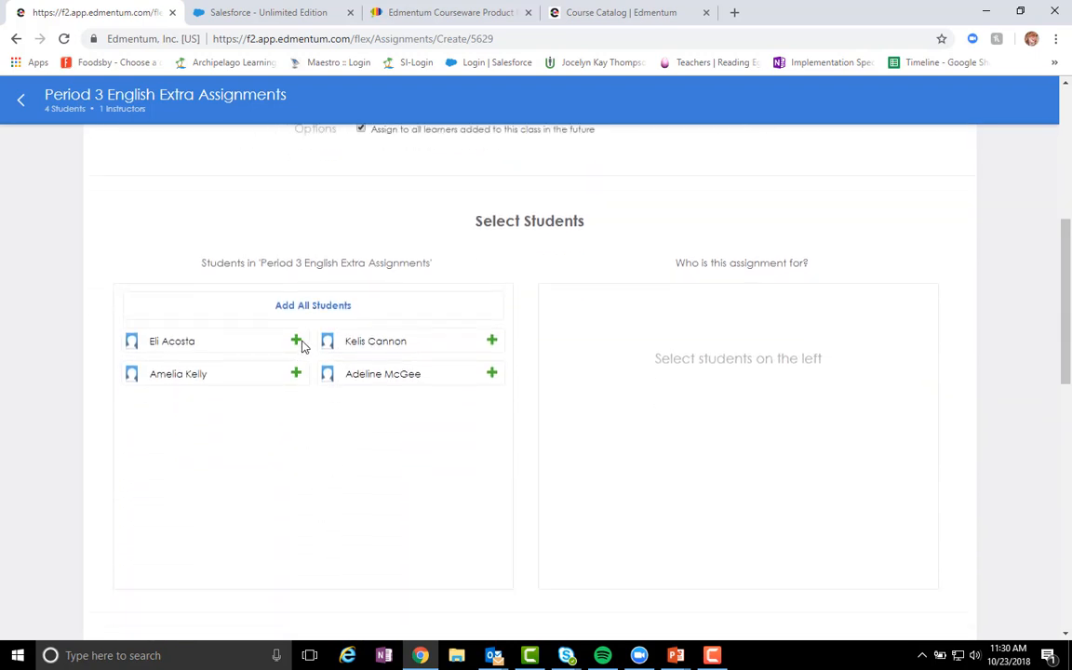
{"action": "left_click", "coordinate": [296, 342]}
{"action": "left_click", "coordinate": [491, 344]}
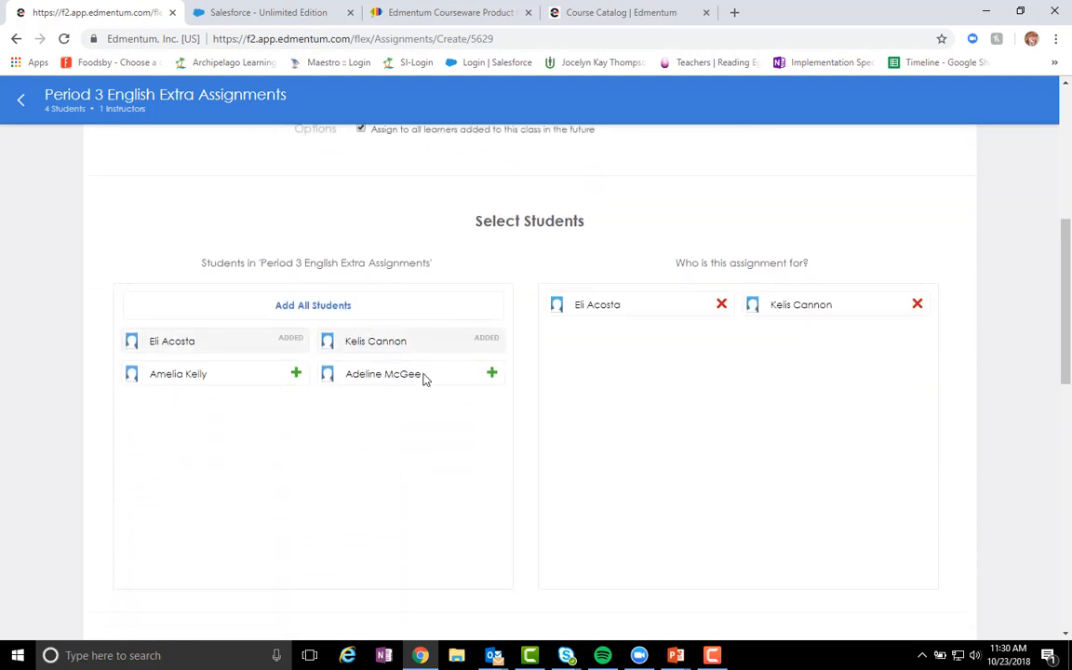
{"action": "left_click", "coordinate": [296, 373]}
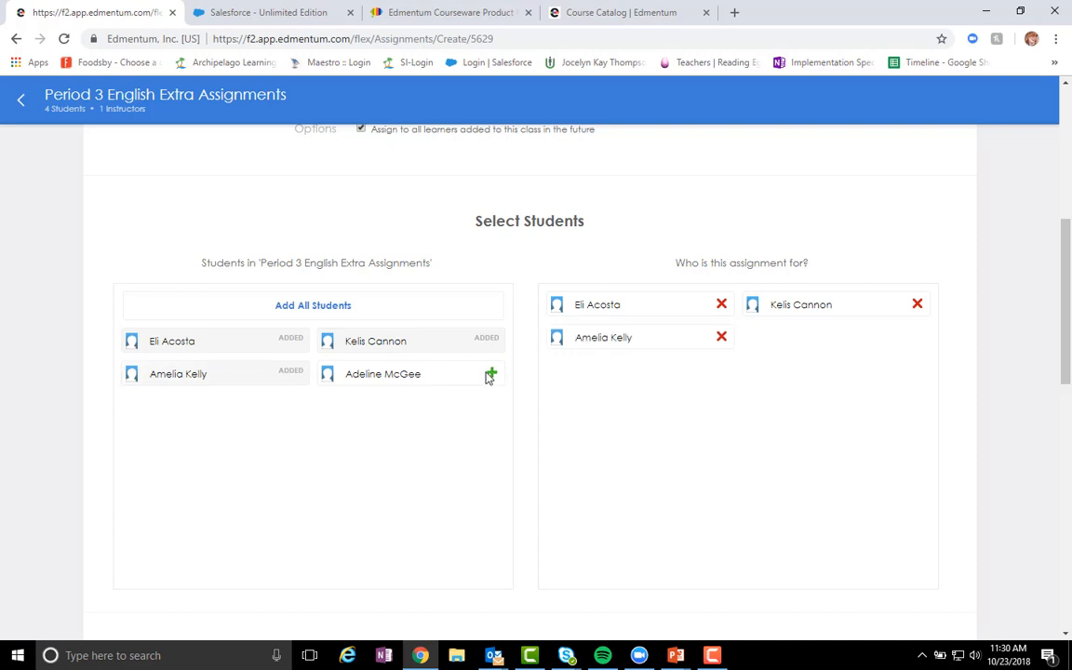
{"action": "left_click", "coordinate": [491, 375]}
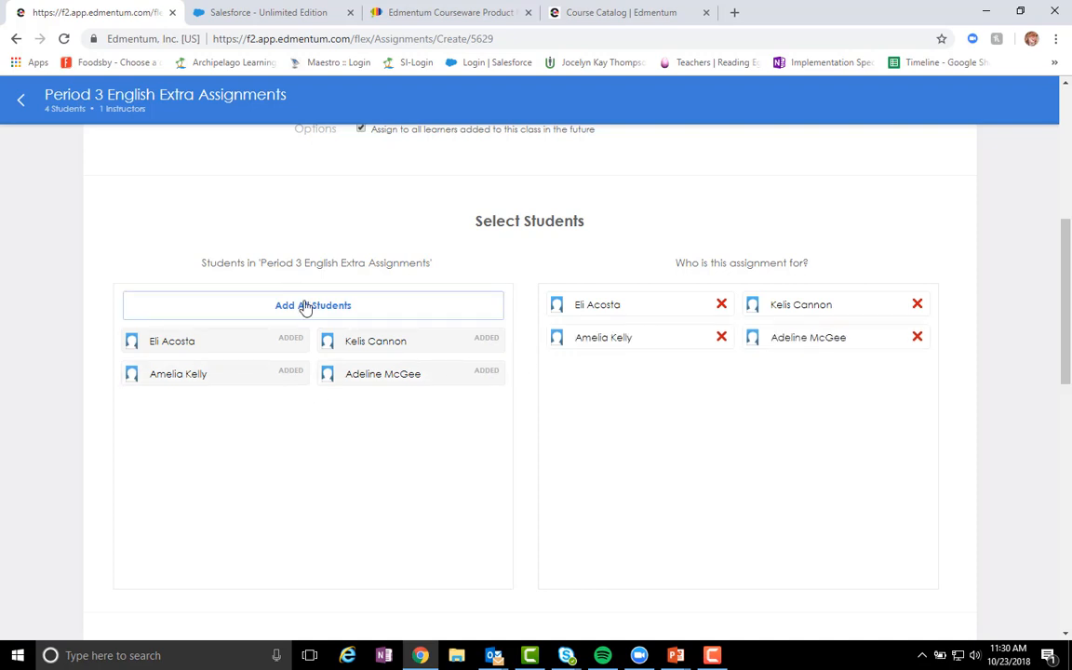
Browse the Language Arts content and expand PLATO Course Texas English I, Semester A v3.0.
{"action": "scroll", "coordinate": [396, 473], "scroll_direction": "down", "scroll_amount": 4}
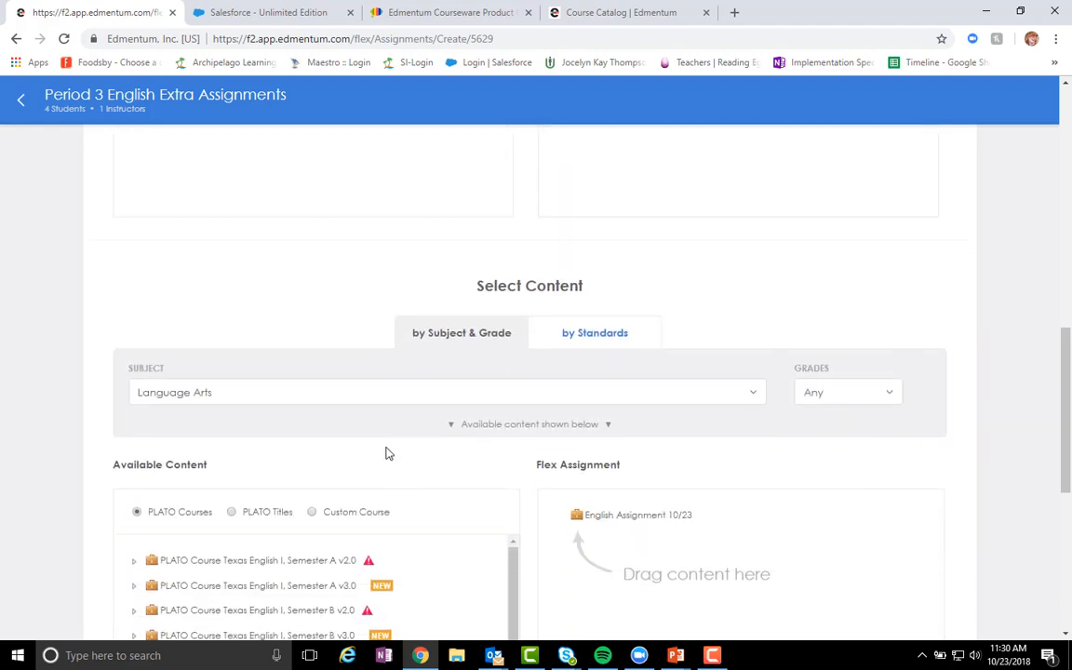
{"action": "scroll", "coordinate": [386, 446], "scroll_direction": "down", "scroll_amount": 1}
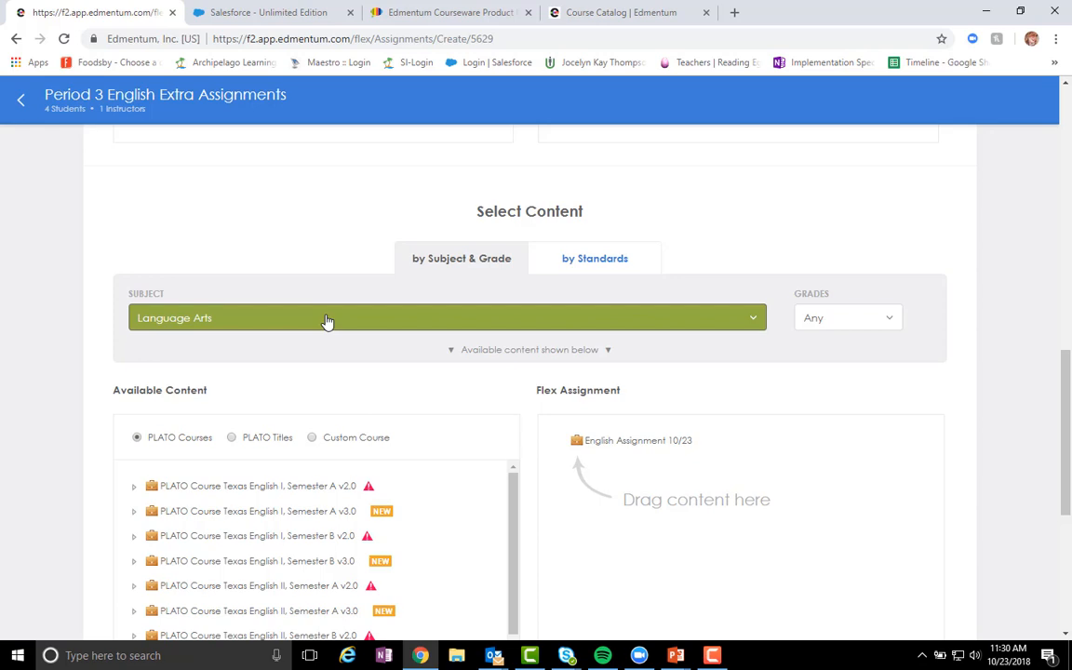
{"action": "scroll", "coordinate": [327, 320], "scroll_direction": "down", "scroll_amount": 1}
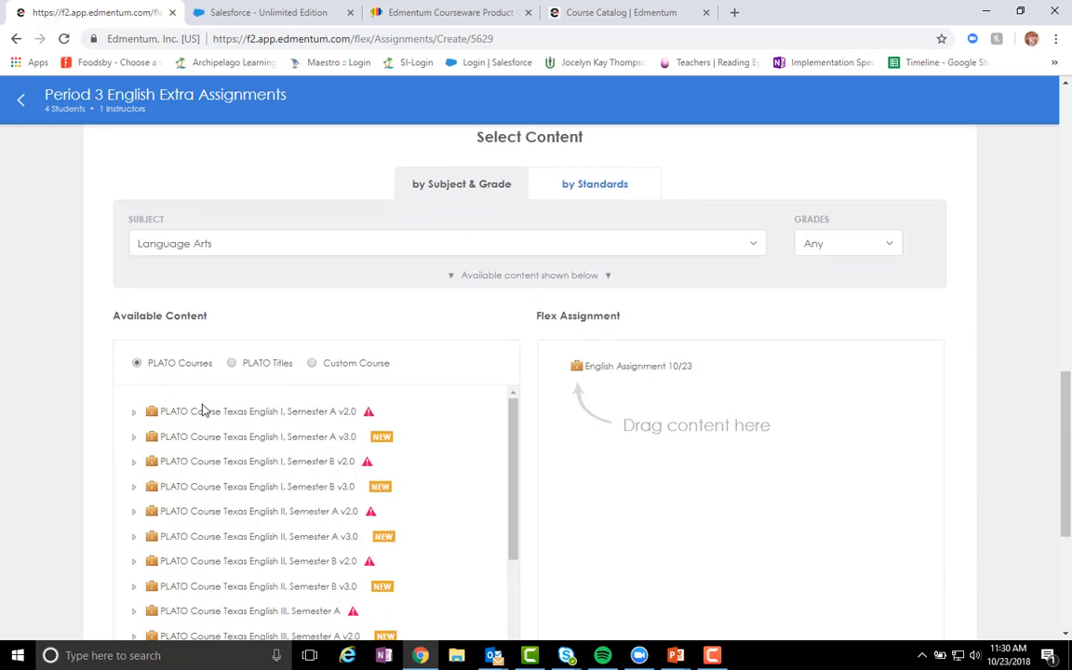
{"action": "scroll", "coordinate": [137, 409], "scroll_direction": "down", "scroll_amount": 1}
{"action": "scroll", "coordinate": [138, 409], "scroll_direction": "up", "scroll_amount": 1}
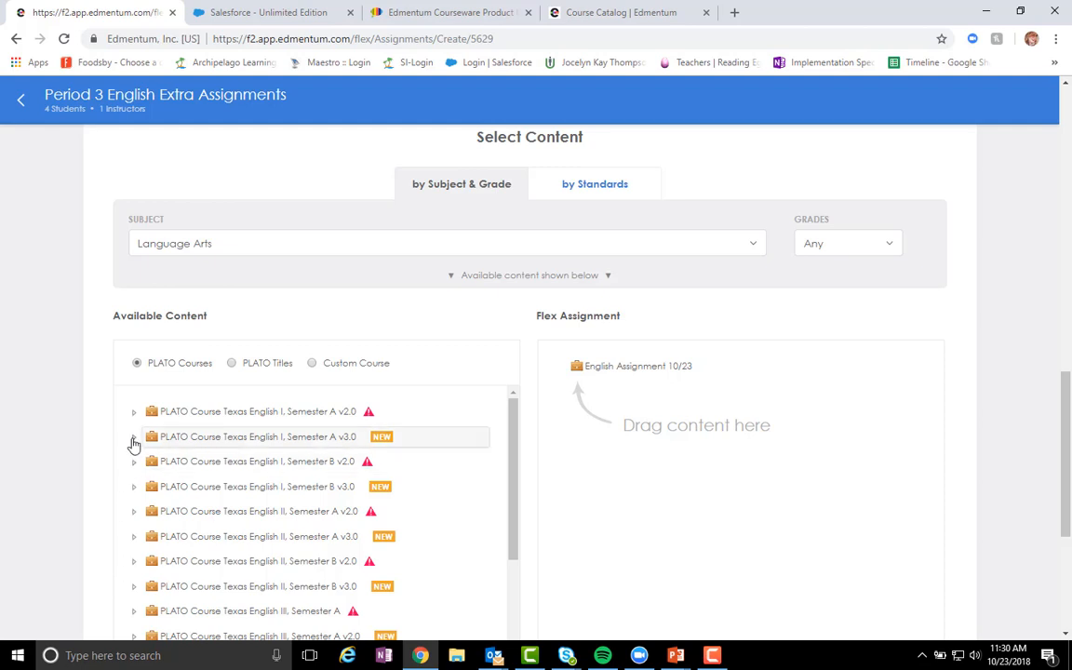
{"action": "left_click", "coordinate": [133, 437]}
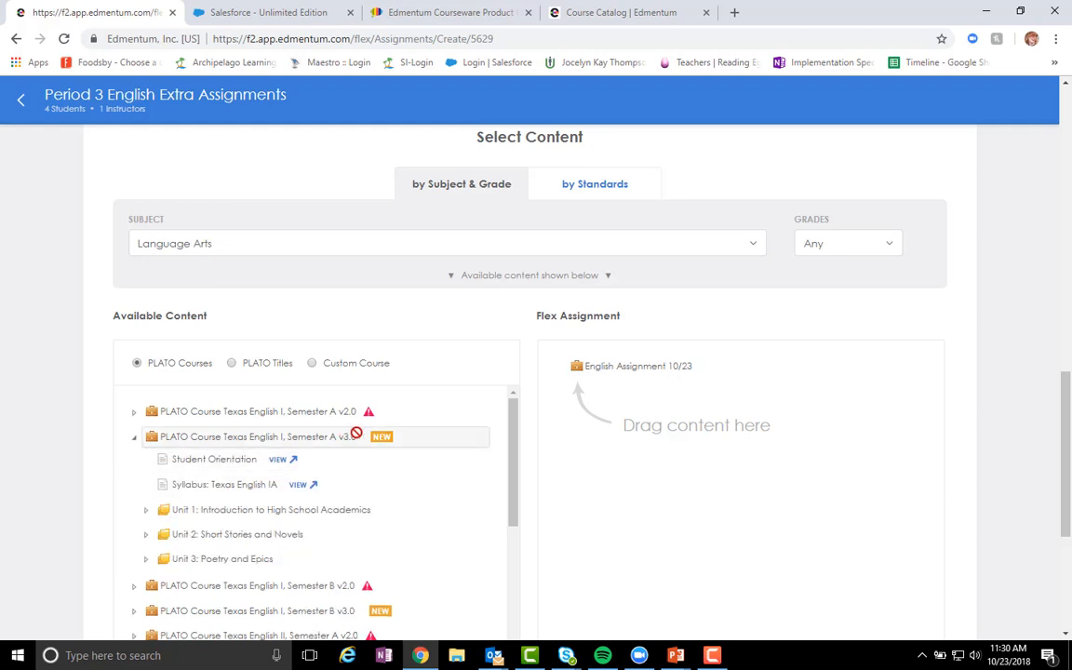
{"action": "mouse_move", "coordinate": [373, 411]}
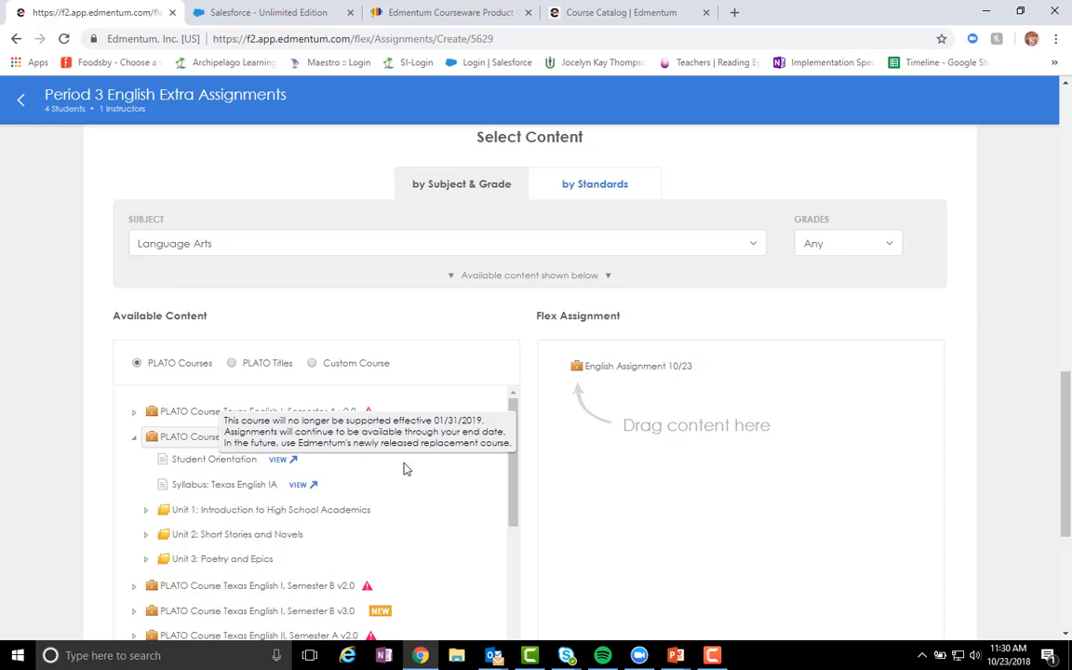
{"action": "mouse_move", "coordinate": [377, 439]}
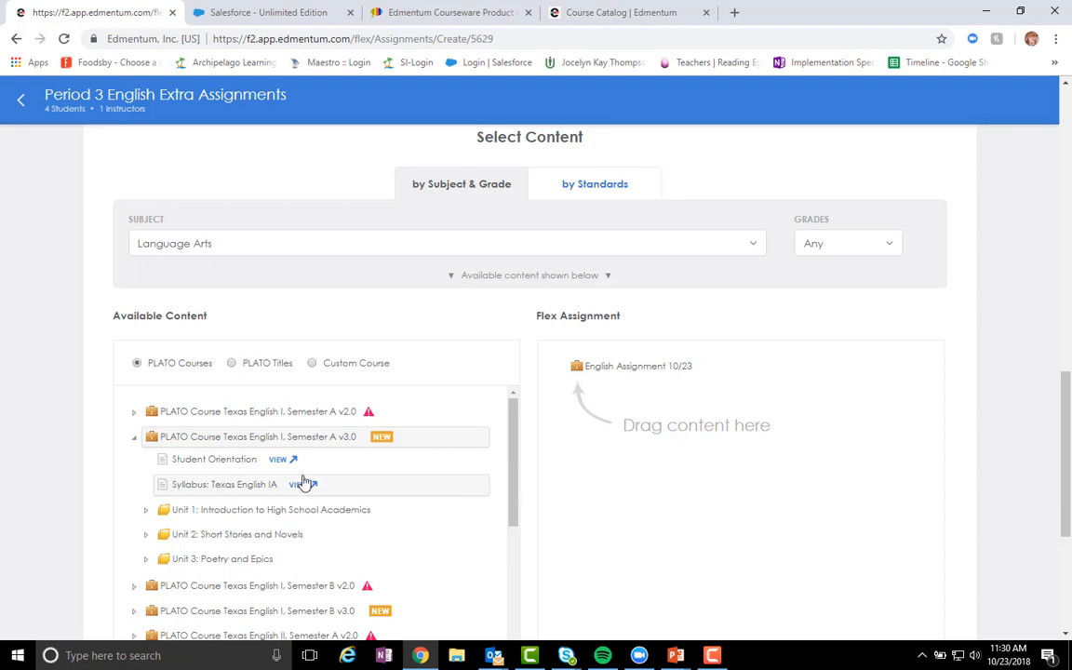
Add "Who Are You as a Student?", "Fiction: Doing a Close Reading" and the Unit Activity from Unit 1 to the Flex assignment.
{"action": "scroll", "coordinate": [246, 483], "scroll_direction": "down", "scroll_amount": 1}
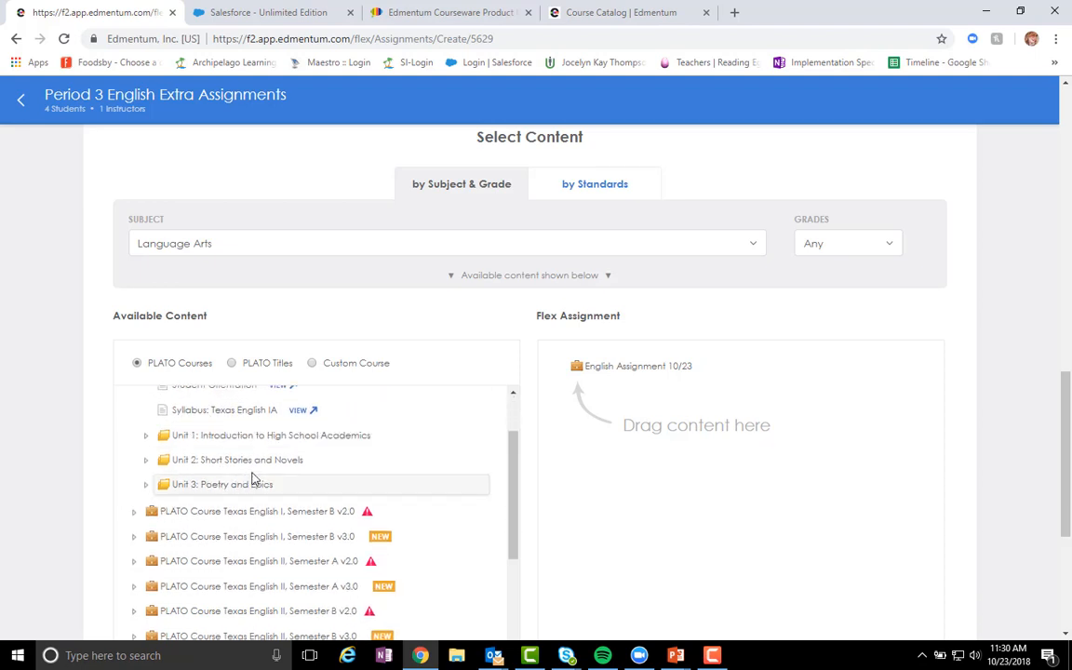
{"action": "left_click", "coordinate": [144, 438]}
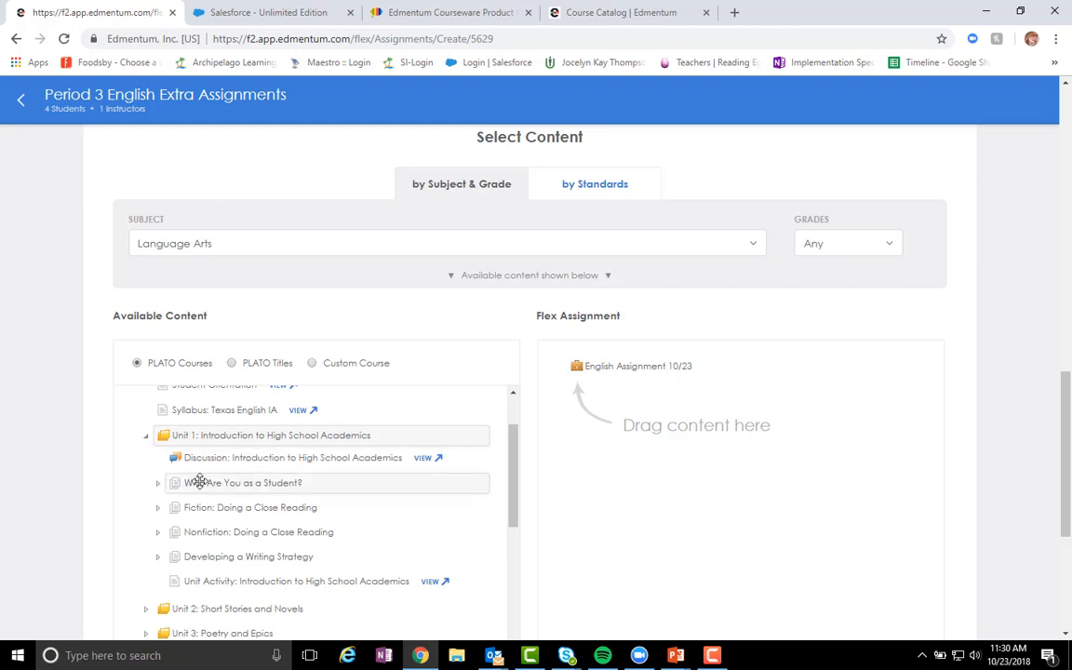
{"action": "left_click_drag", "start_coordinate": [199, 481], "coordinate": [589, 375]}
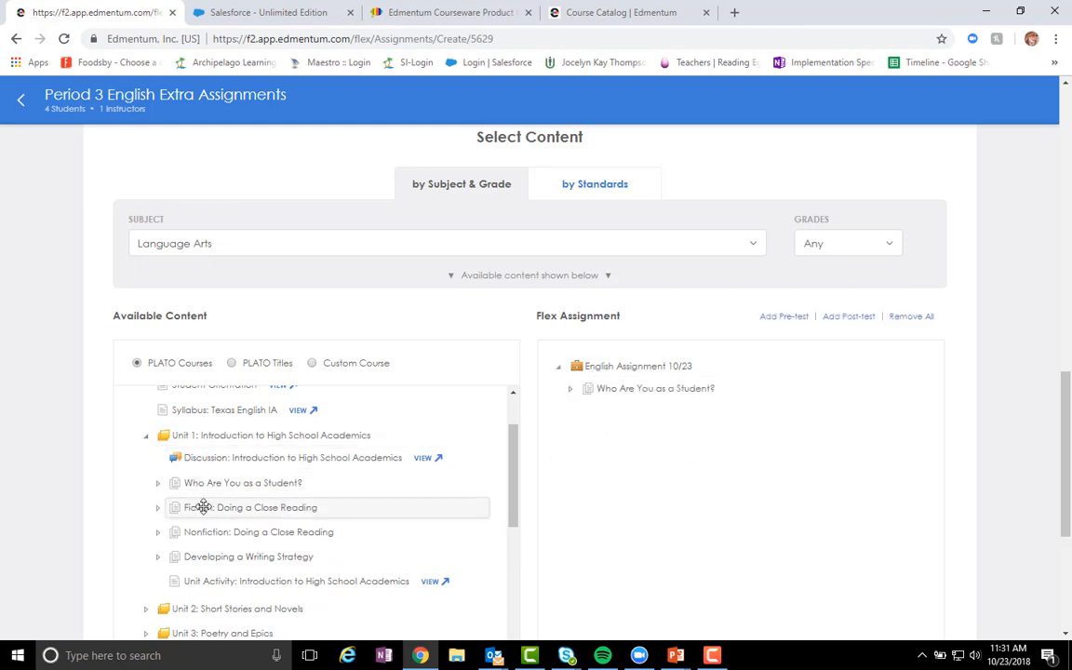
{"action": "left_click_drag", "start_coordinate": [203, 506], "coordinate": [605, 366]}
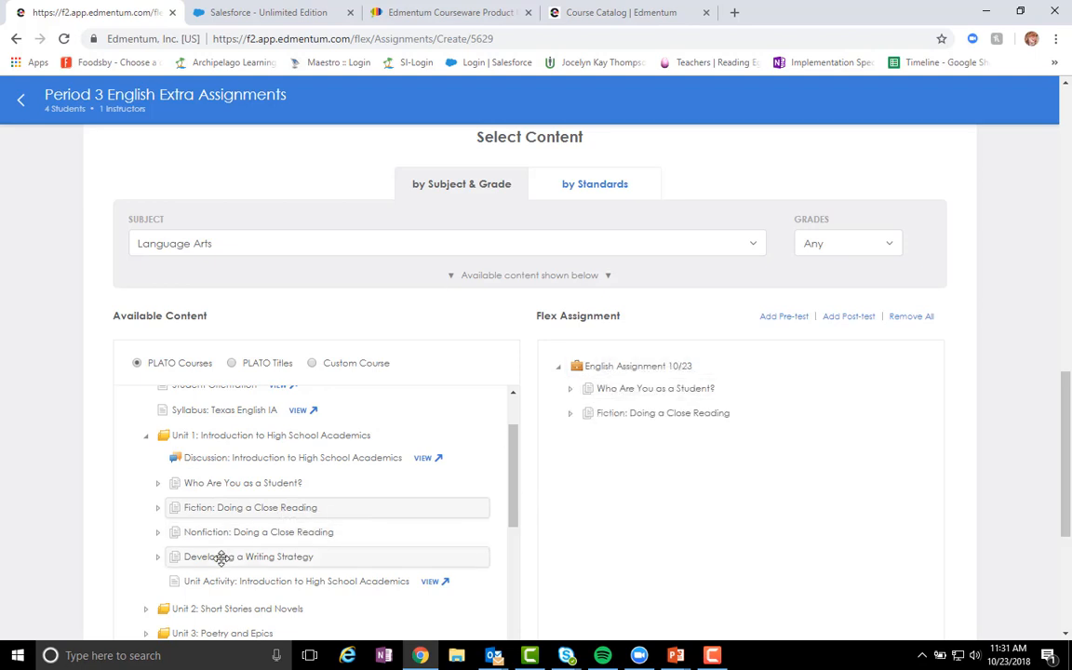
{"action": "left_click_drag", "start_coordinate": [204, 581], "coordinate": [604, 374]}
Add the "Elements of Poetry" lesson from Unit 3: Poetry and Epics to the Flex assignment.
{"action": "scroll", "coordinate": [317, 465], "scroll_direction": "down", "scroll_amount": 1}
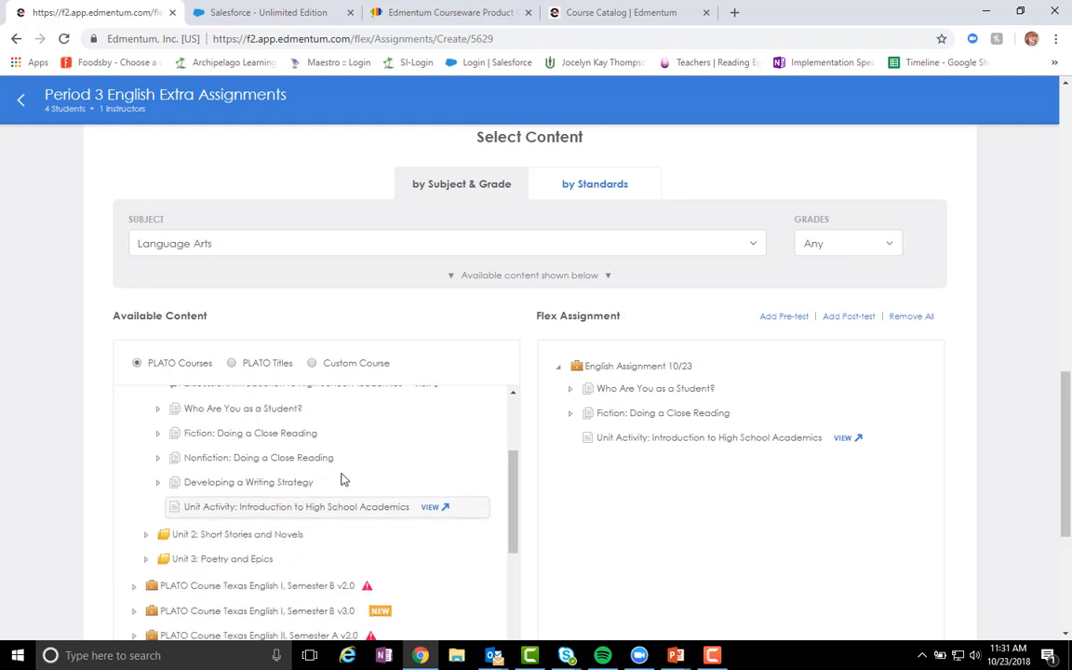
{"action": "scroll", "coordinate": [279, 521], "scroll_direction": "down", "scroll_amount": 1}
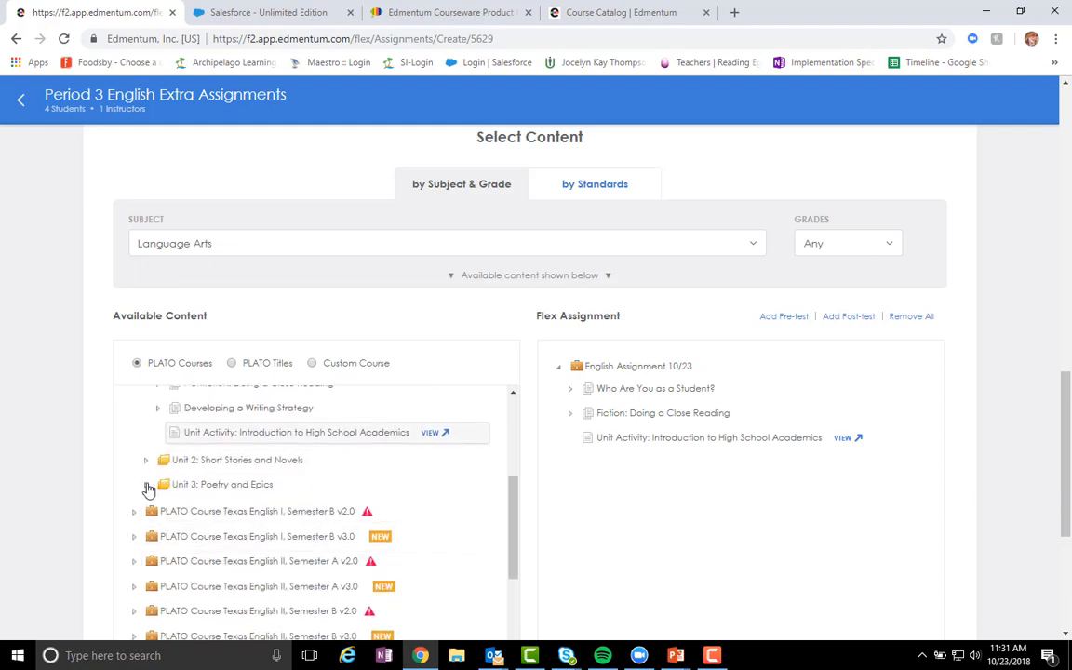
{"action": "left_click", "coordinate": [146, 485]}
{"action": "scroll", "coordinate": [214, 493], "scroll_direction": "down", "scroll_amount": 1}
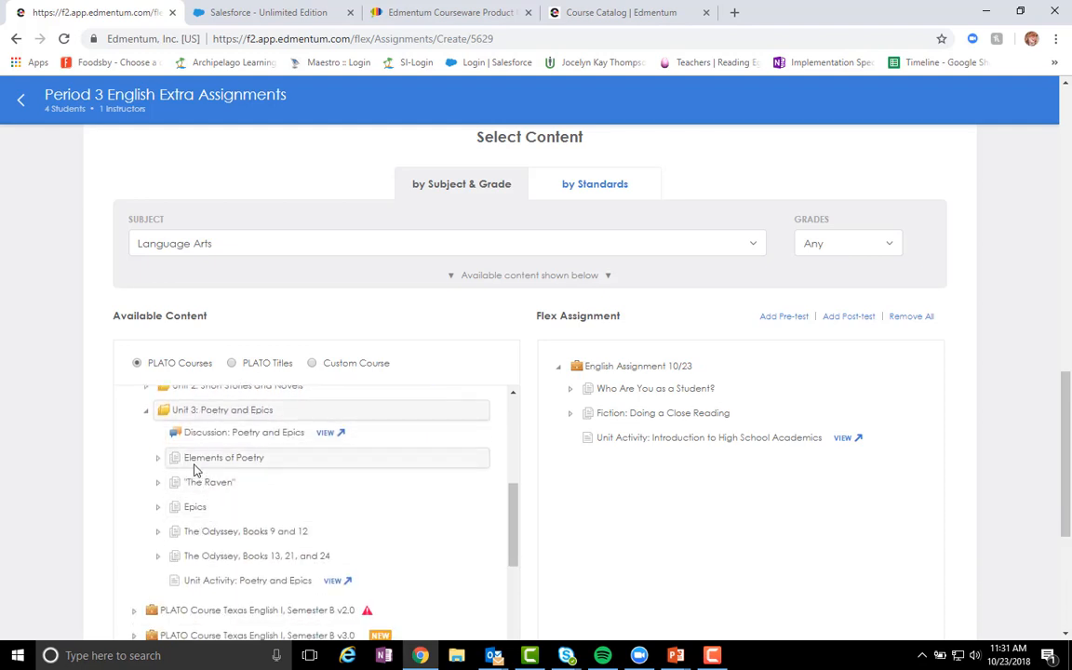
{"action": "left_click_drag", "start_coordinate": [179, 454], "coordinate": [552, 453]}
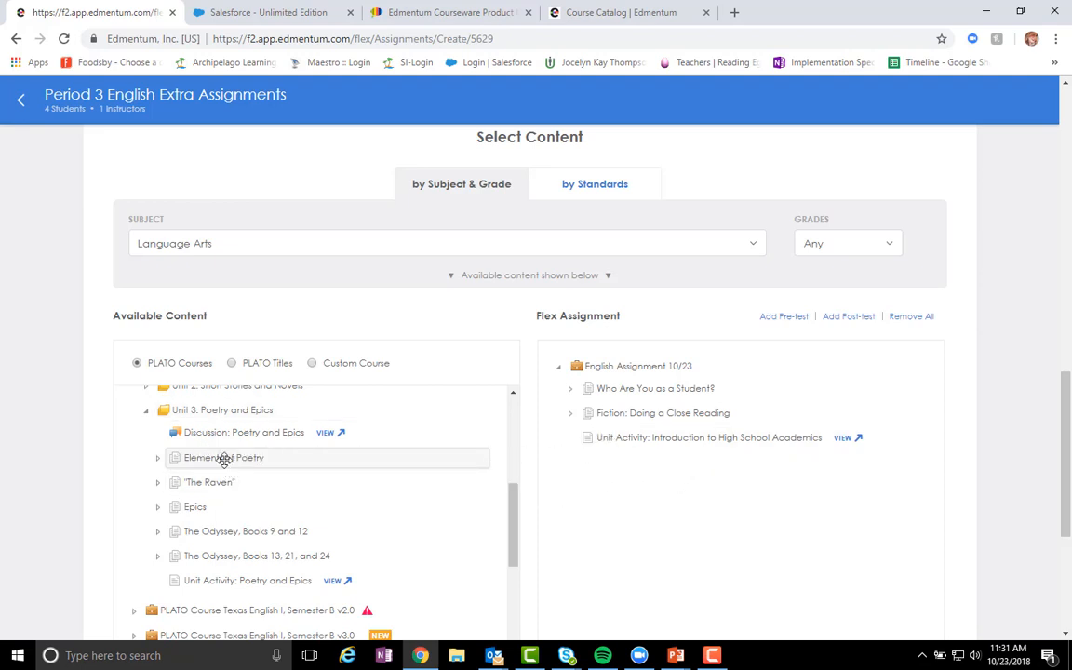
{"action": "left_click_drag", "start_coordinate": [223, 457], "coordinate": [663, 373]}
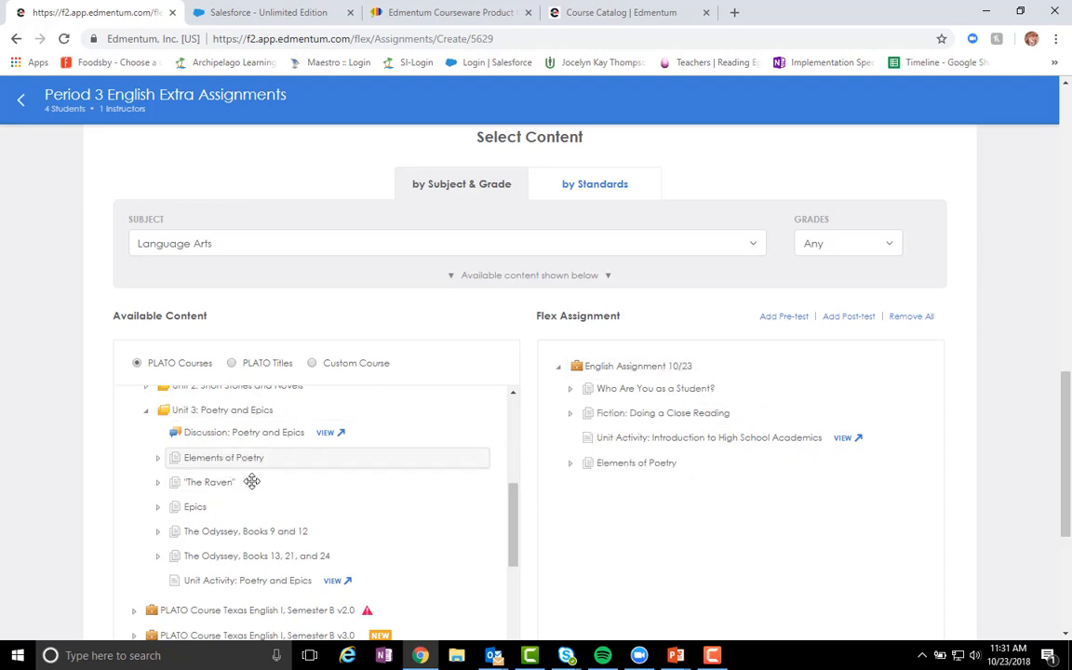
{"action": "left_click_drag", "start_coordinate": [237, 432], "coordinate": [558, 372]}
{"action": "left_click_drag", "start_coordinate": [209, 482], "coordinate": [598, 366]}
Create the English Assignment 10/23 with the selected content.
{"action": "scroll", "coordinate": [854, 505], "scroll_direction": "down", "scroll_amount": 1}
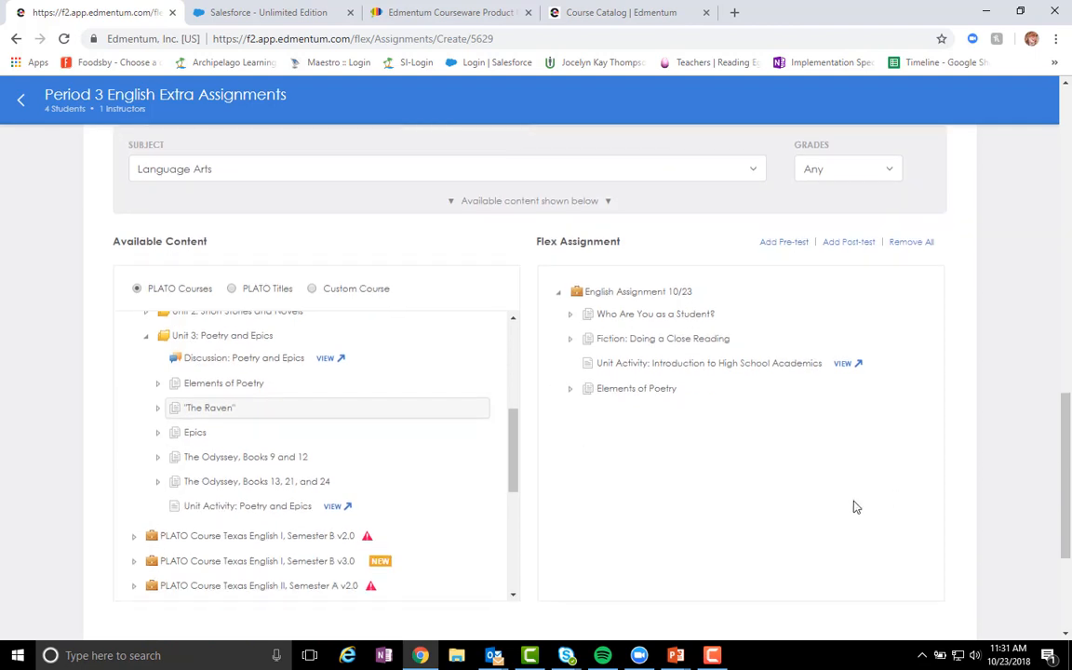
{"action": "scroll", "coordinate": [606, 499], "scroll_direction": "down", "scroll_amount": 2}
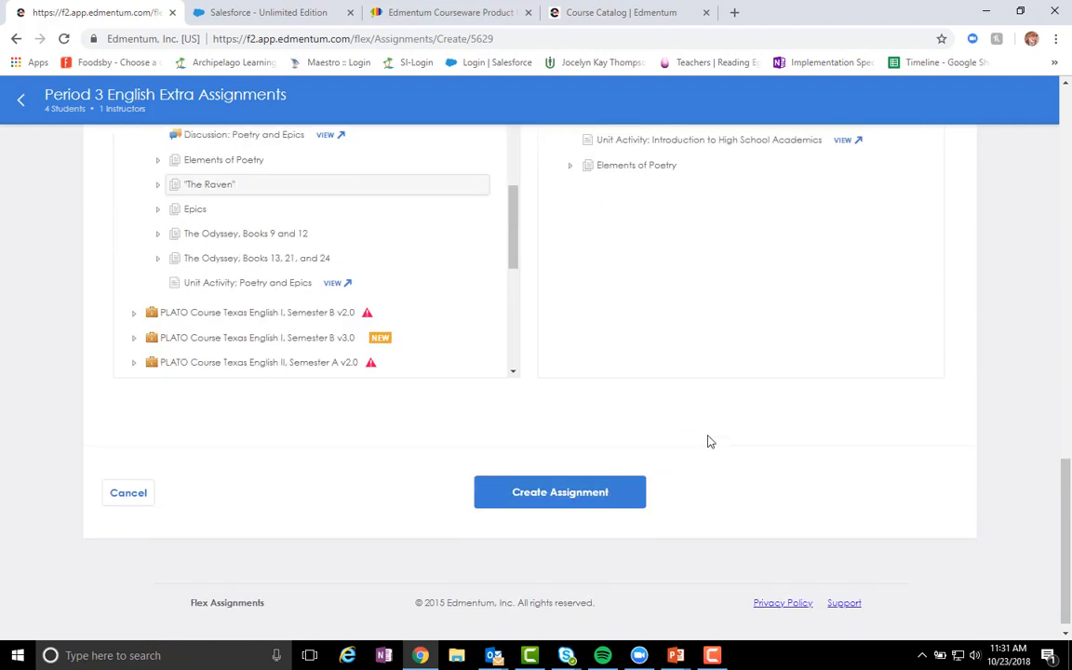
{"action": "left_click", "coordinate": [616, 495]}
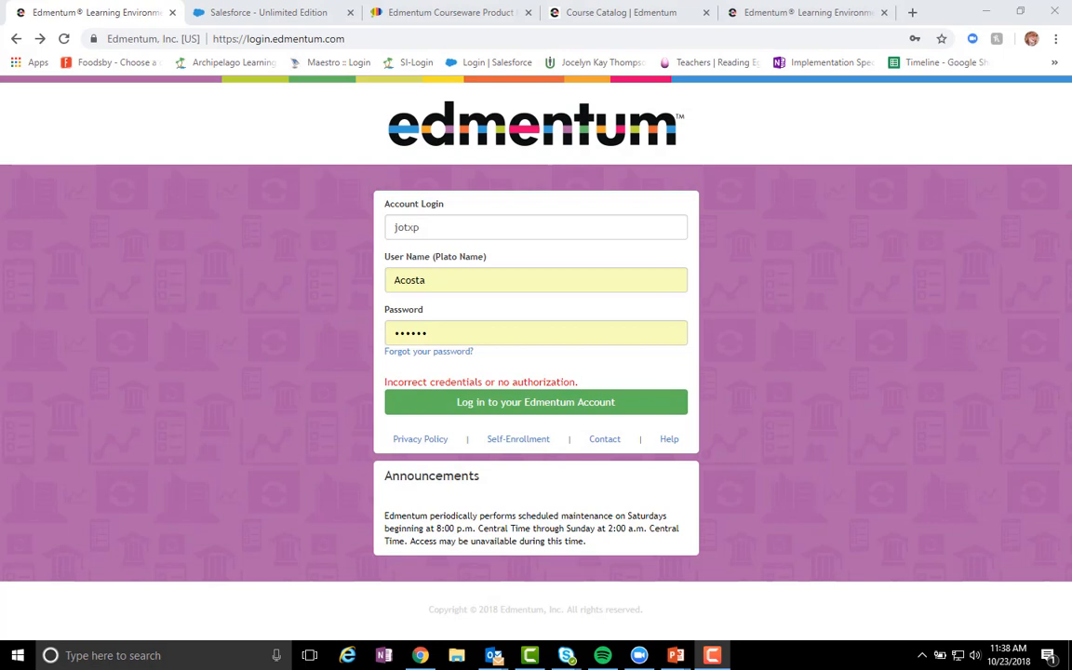
Log in with the learner account and open English Assignment 10/23 to review its activities.
{"action": "left_click", "coordinate": [594, 402]}
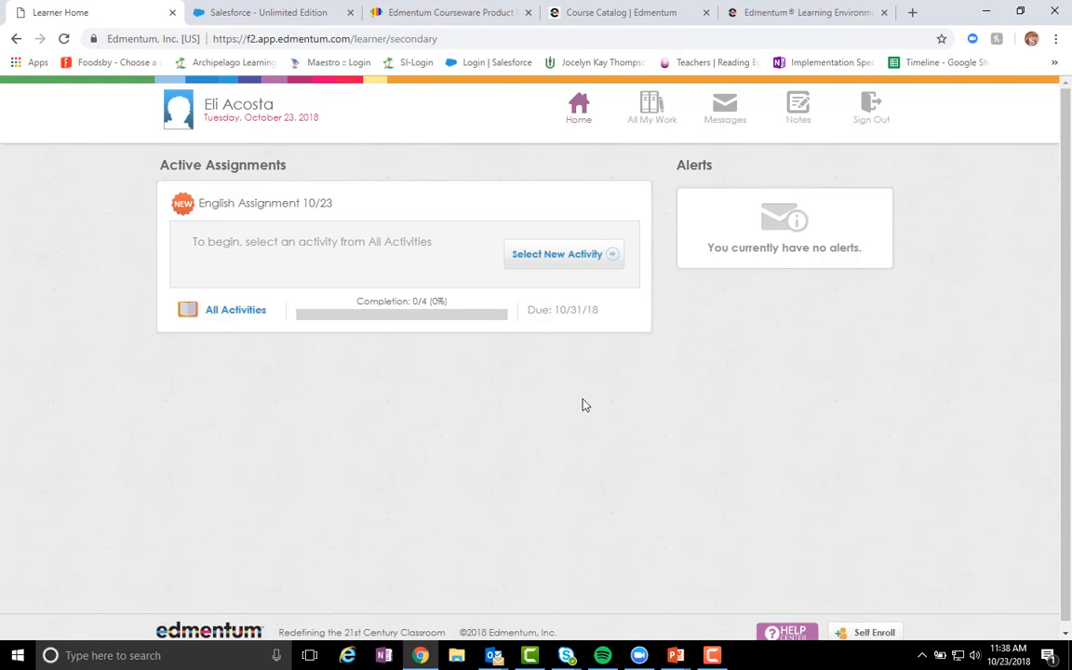
{"action": "left_click", "coordinate": [538, 259]}
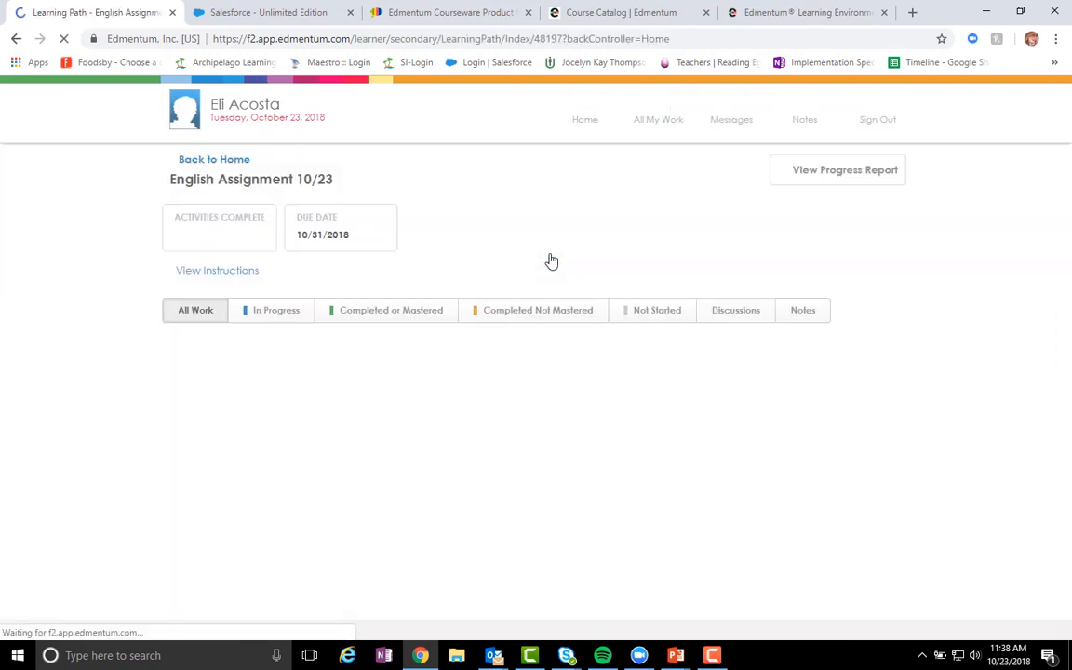
{"action": "scroll", "coordinate": [538, 220], "scroll_direction": "down", "scroll_amount": 1}
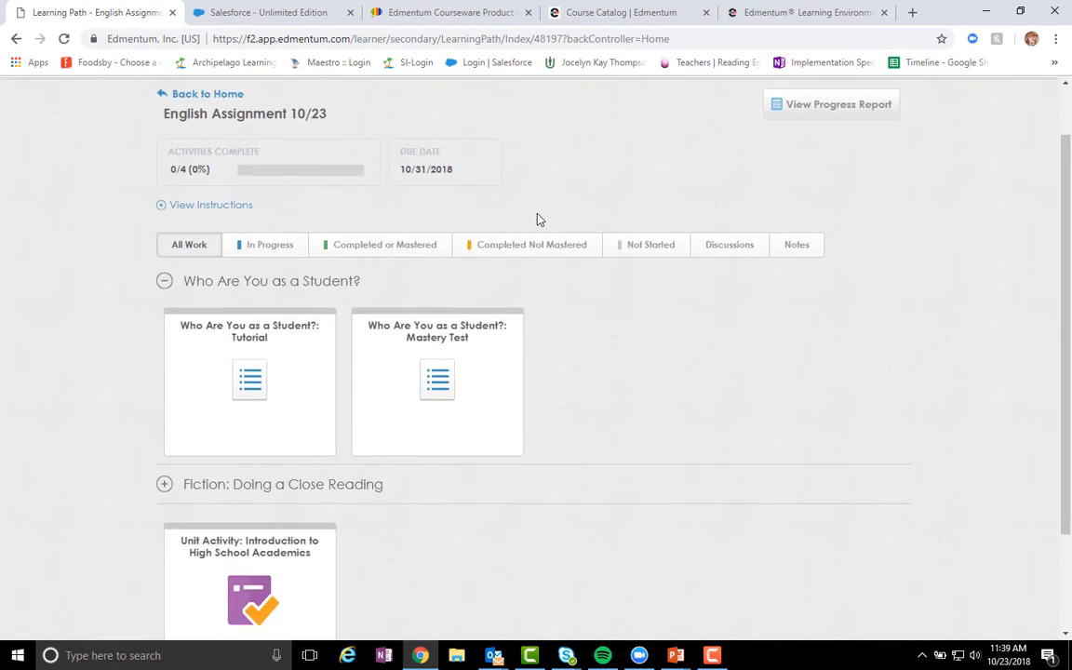
{"action": "scroll", "coordinate": [725, 368], "scroll_direction": "down", "scroll_amount": 2}
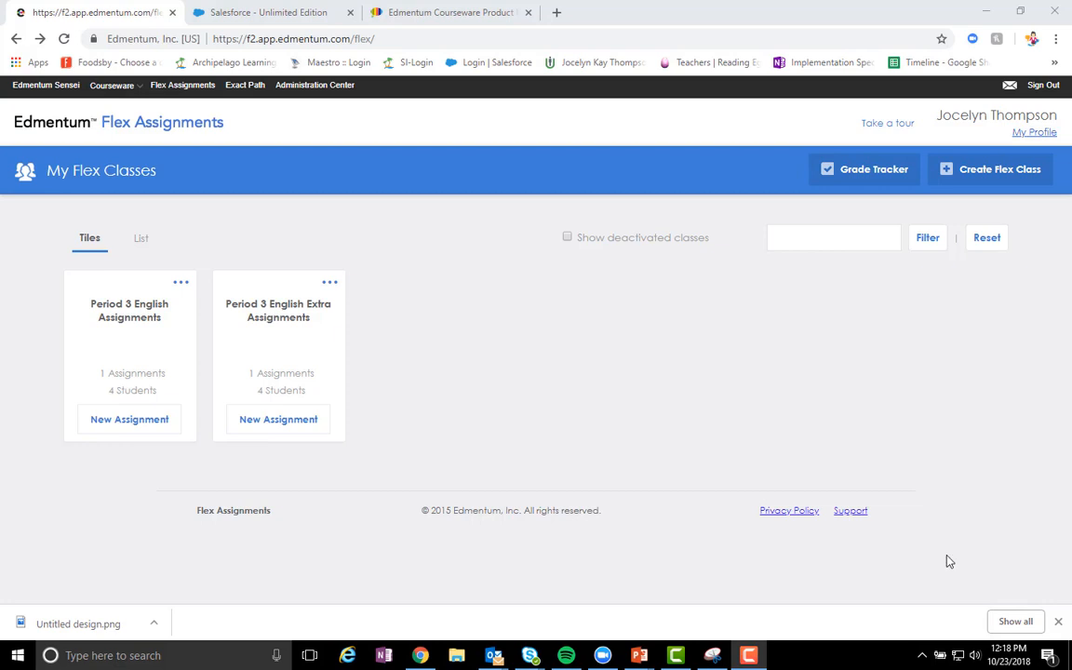
From the instructor's Flex classes, open Grade Tracker and view the form for adding a page to Period 3 English Assignments, without creating one.
{"action": "left_click", "coordinate": [835, 177]}
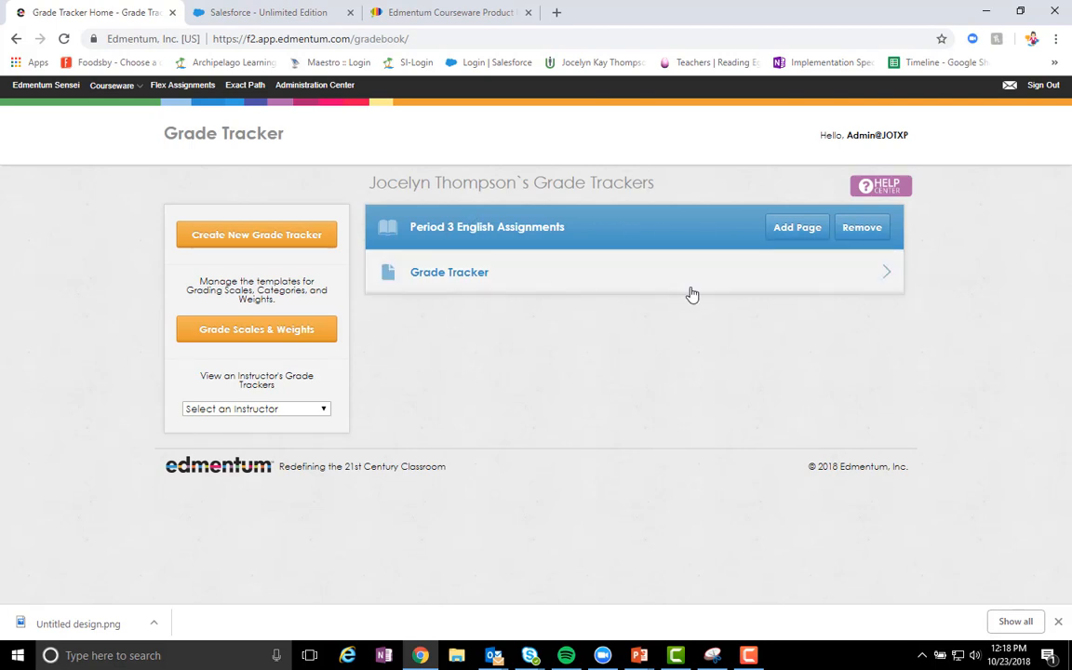
{"action": "left_click", "coordinate": [811, 232]}
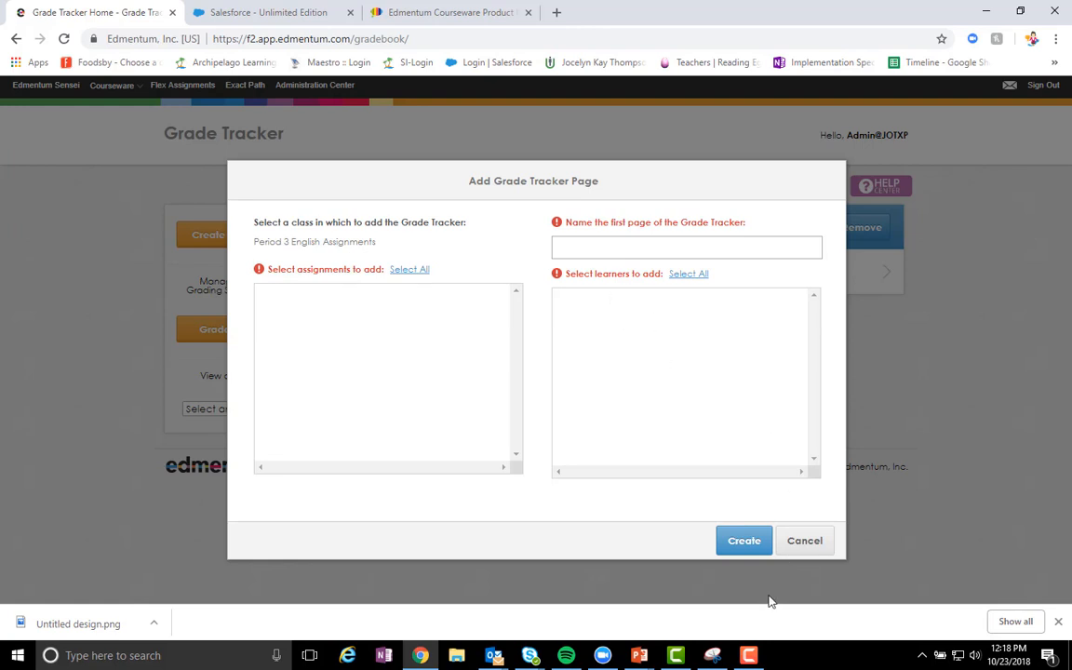
{"action": "left_click", "coordinate": [800, 547]}
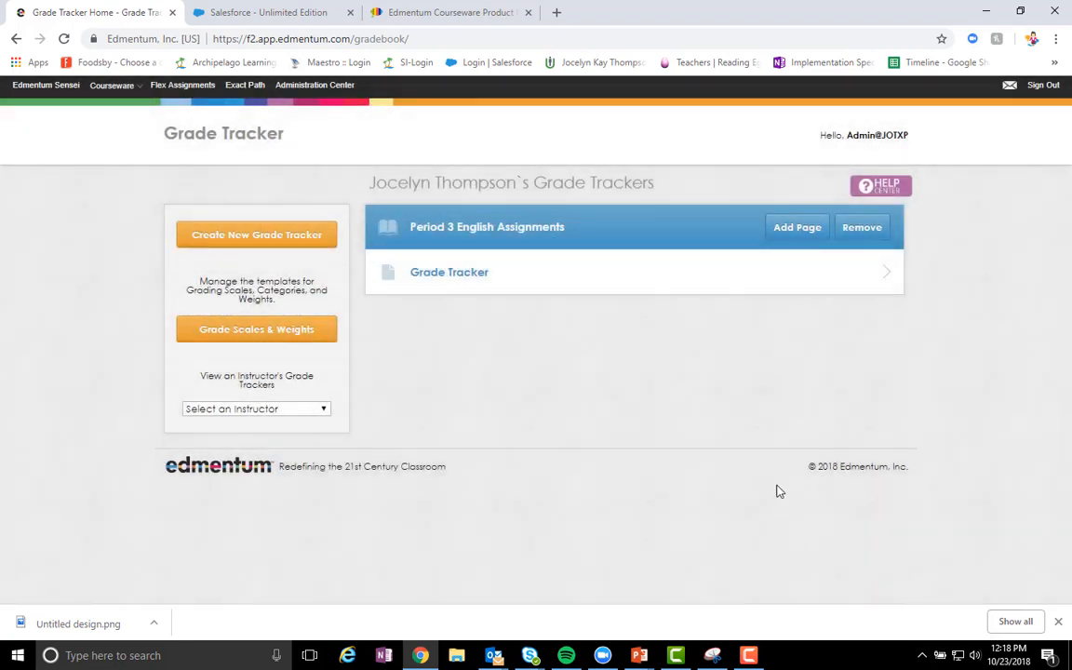
Open the Grade Tracker page of Period 3 English Assignments and examine the learners' grades and category weights.
{"action": "left_click", "coordinate": [440, 277]}
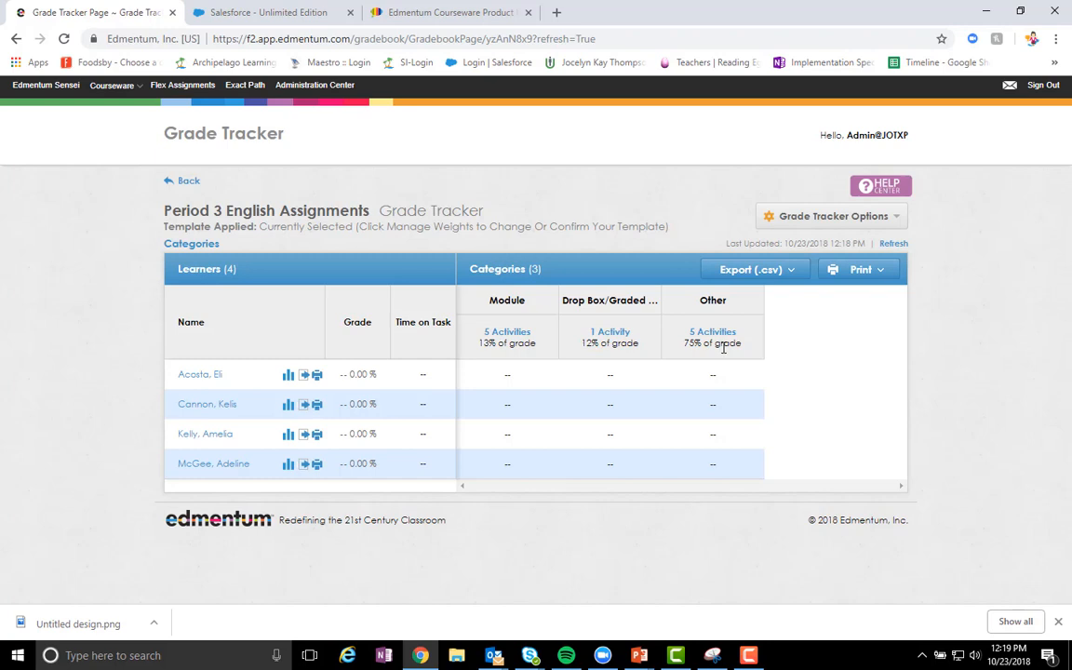
{"action": "key", "text": "F10"}
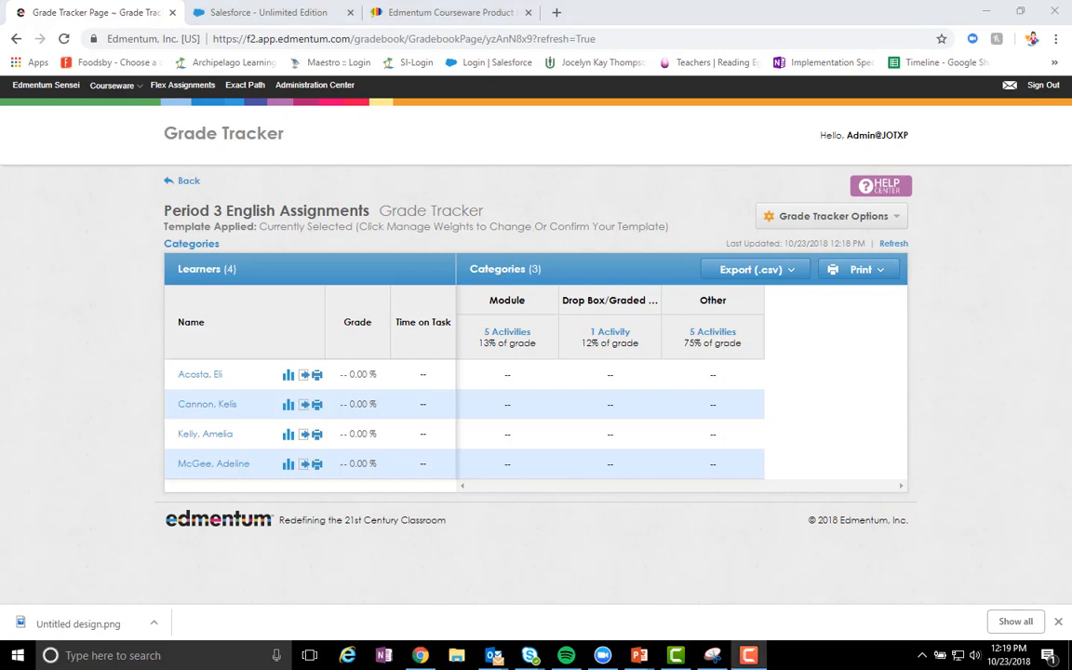